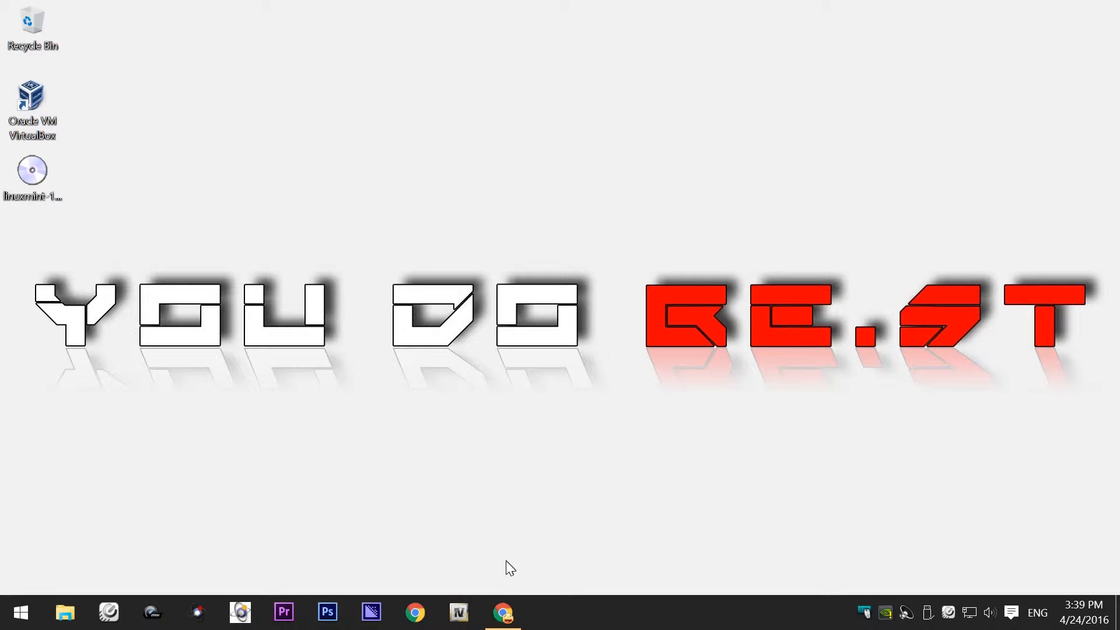
# Step: Switch to Chrome and open the 64-bit Cinnamon OEM edition from the Linux Mint website's download page
pyautogui.moveTo(505, 615)
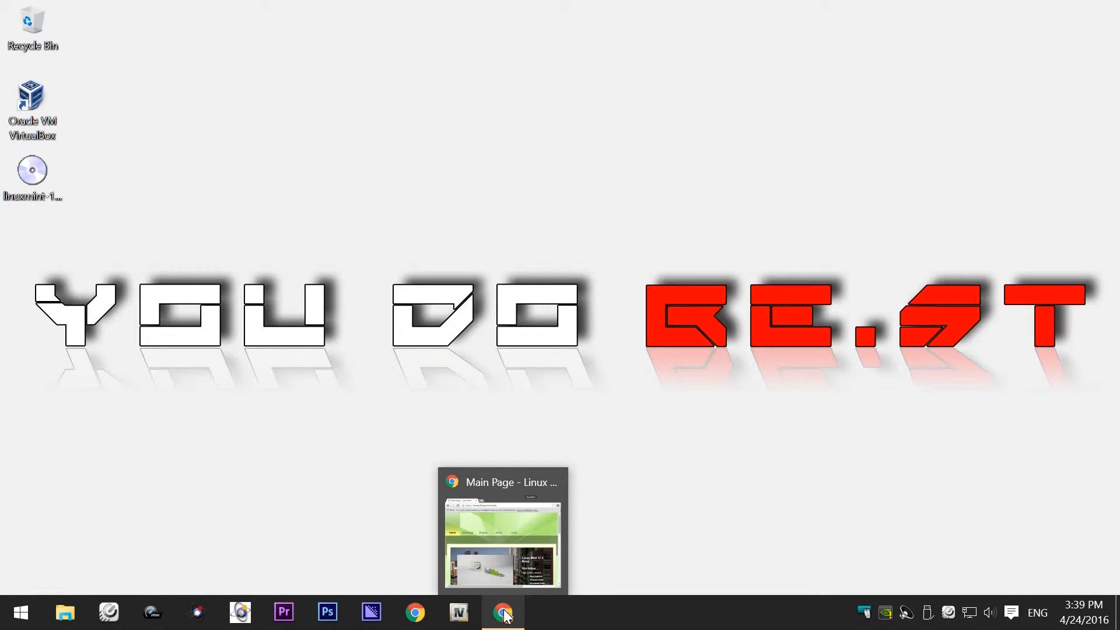
pyautogui.click(506, 615)
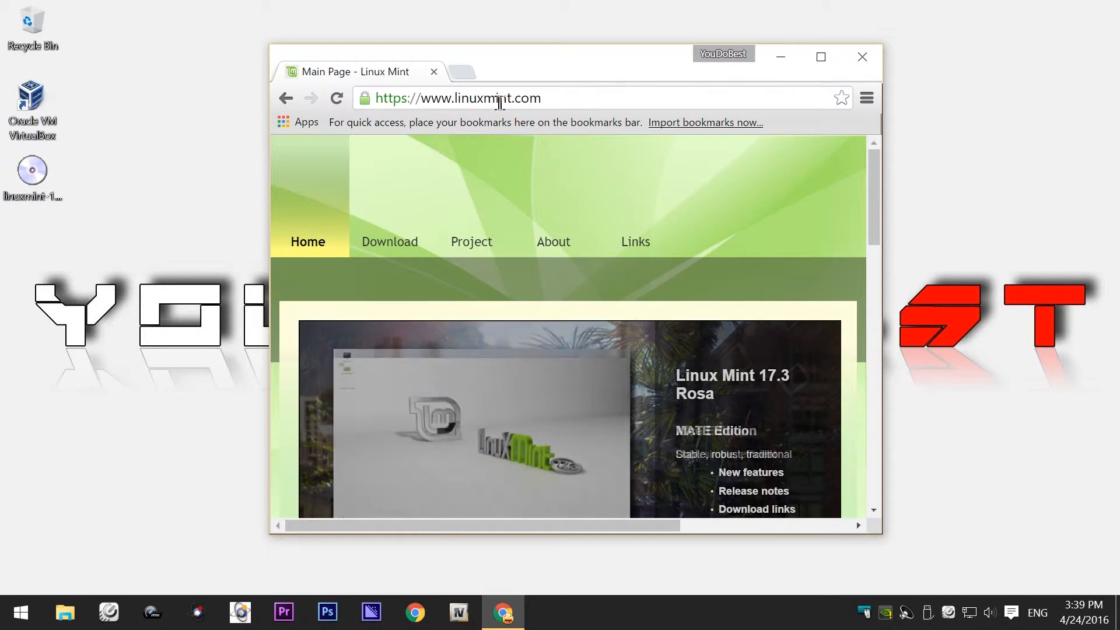
pyautogui.moveTo(402, 221)
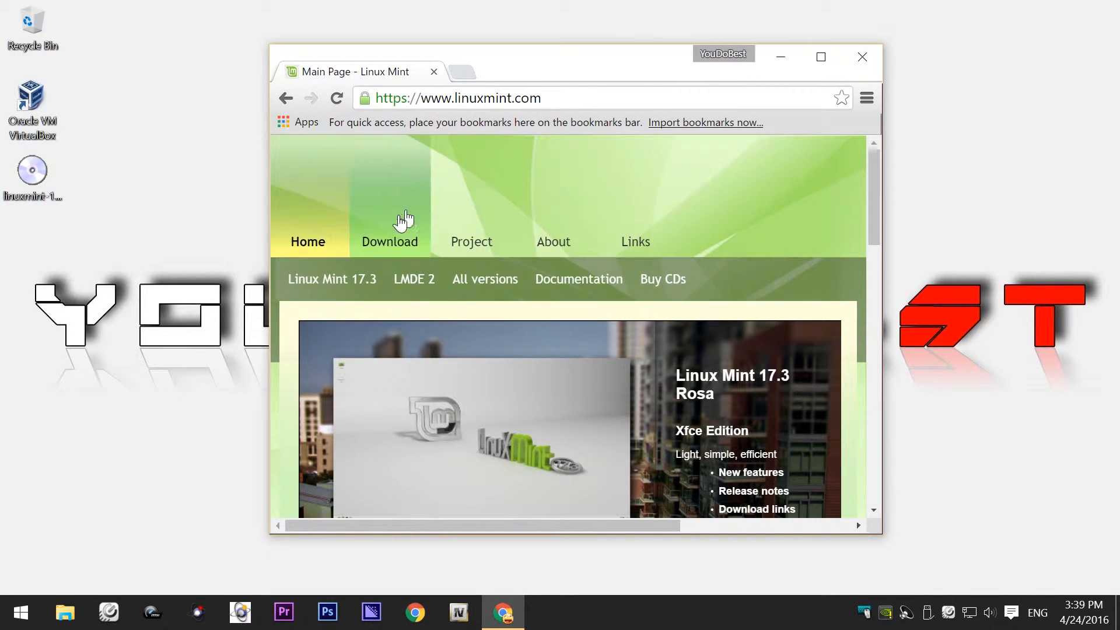
pyautogui.click(401, 248)
pyautogui.scroll(-5, 508, 280)
pyautogui.scroll(-4, 507, 280)
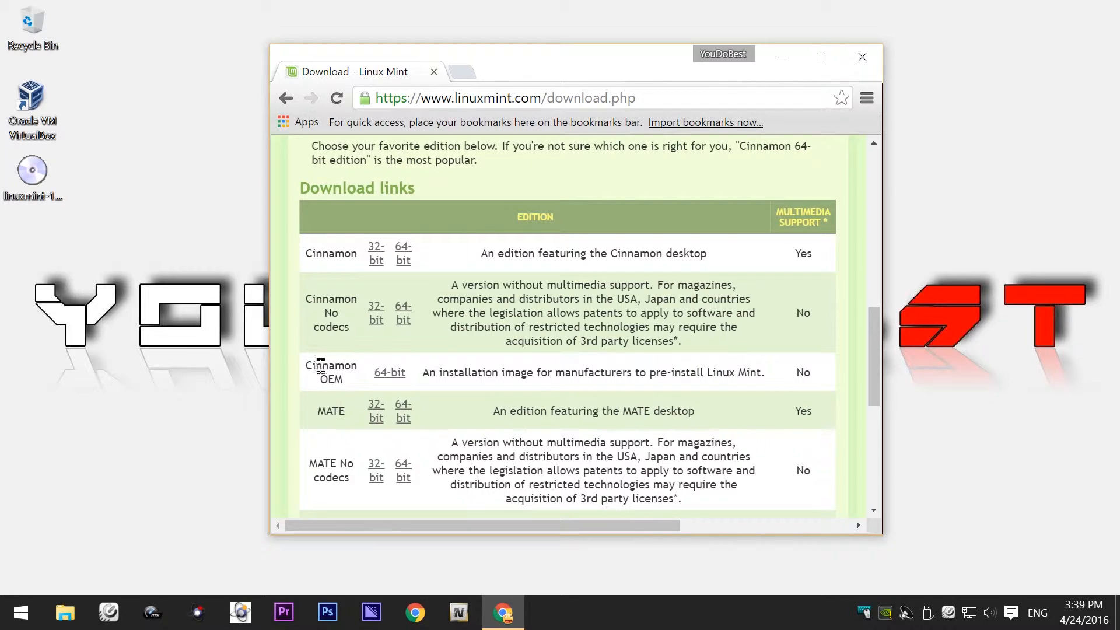
pyautogui.click(389, 377)
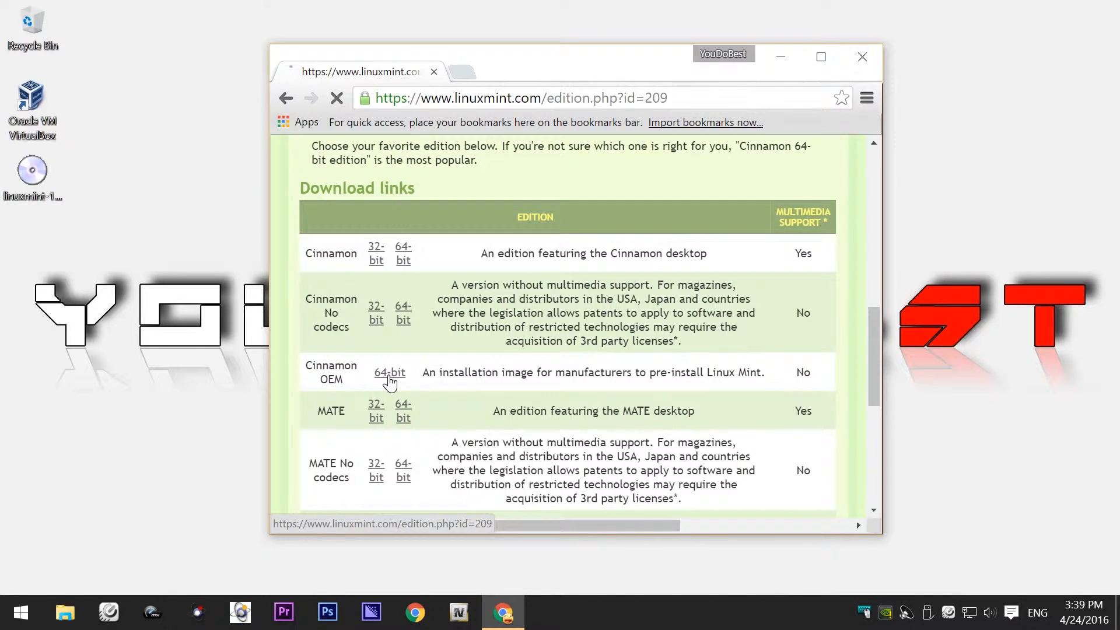
# Step: Look through the edition's primary download mirrors by country and minimise the browser
pyautogui.scroll(-4, 442, 373)
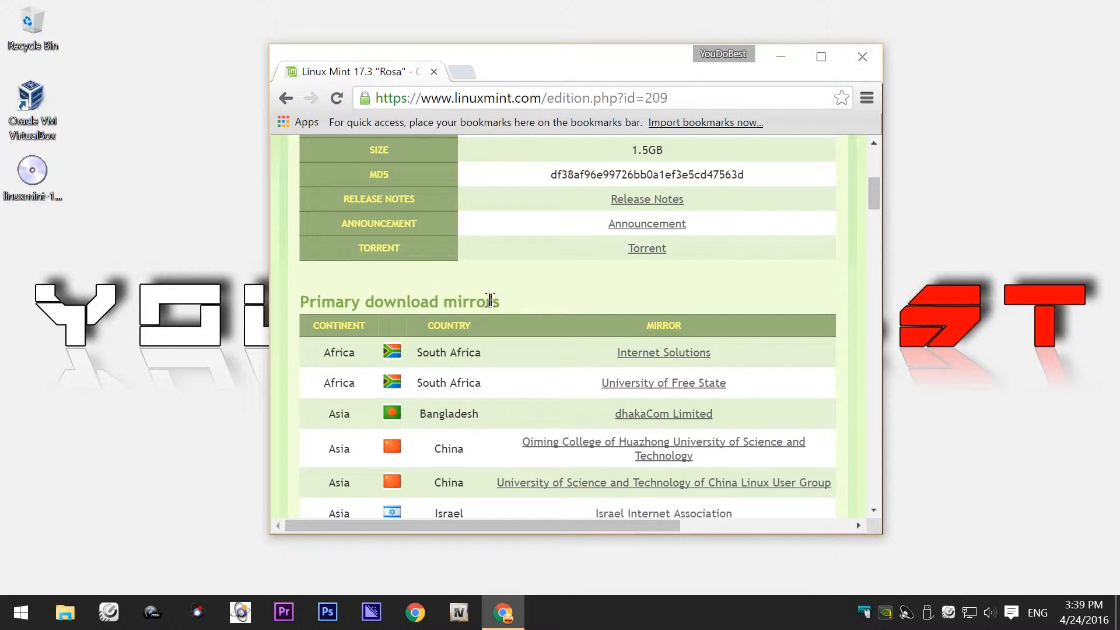
pyautogui.scroll(-10, 374, 327)
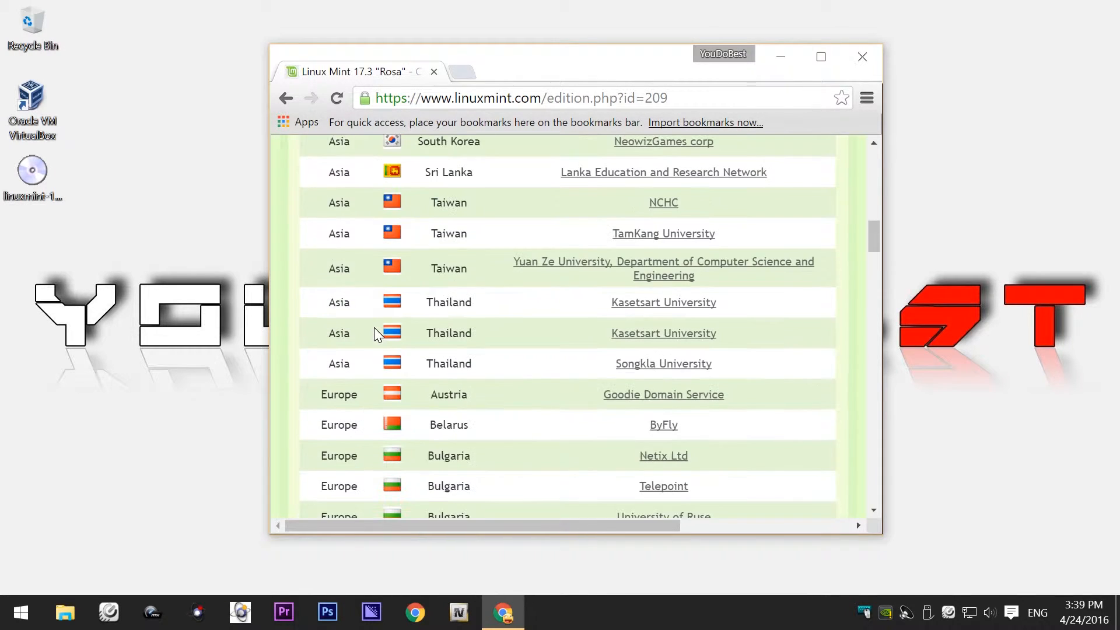
pyautogui.scroll(-10, 374, 328)
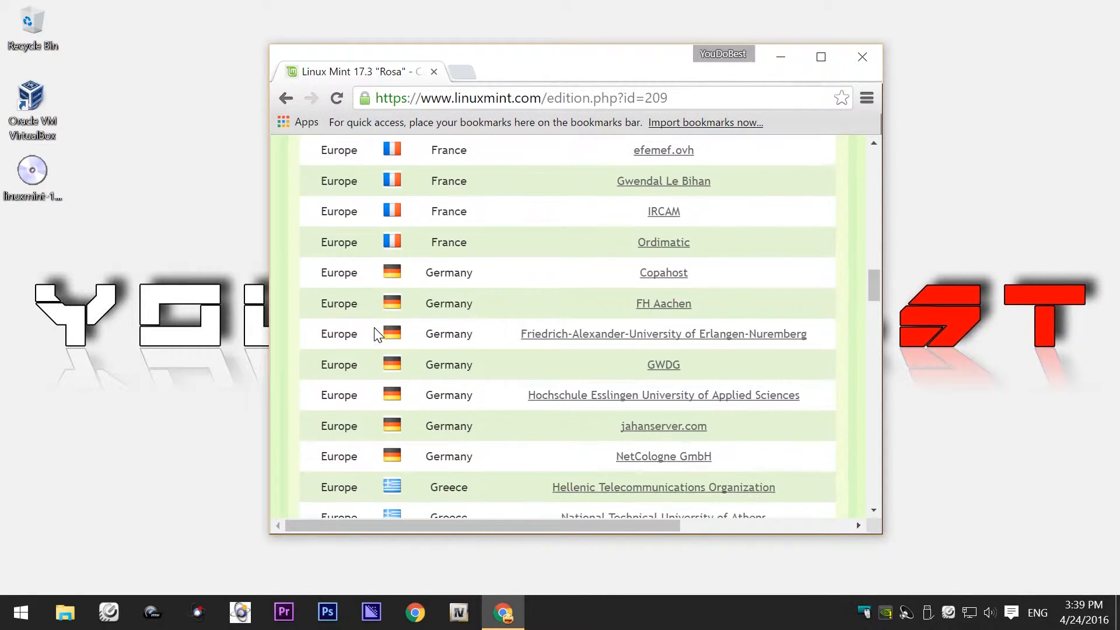
pyautogui.scroll(-8, 375, 328)
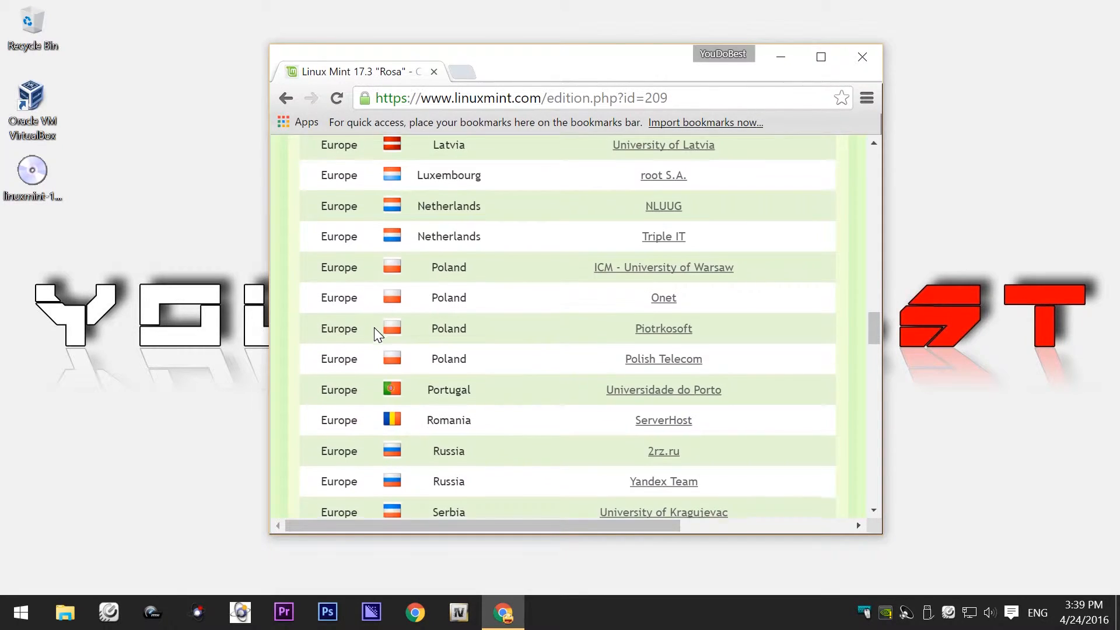
pyautogui.scroll(-4, 376, 336)
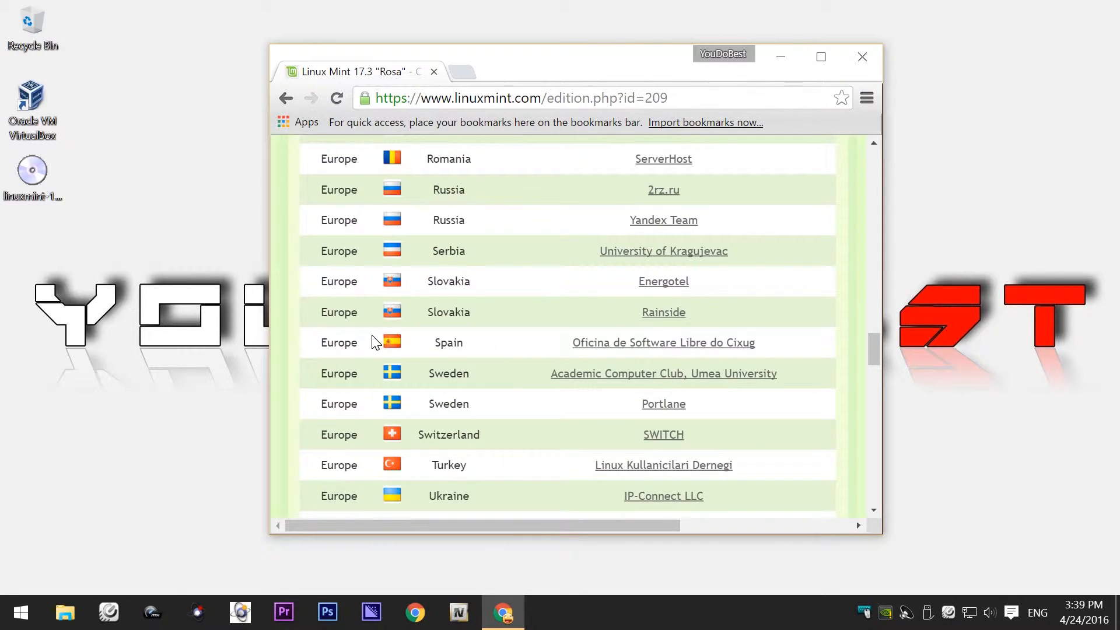
pyautogui.click(58, 204)
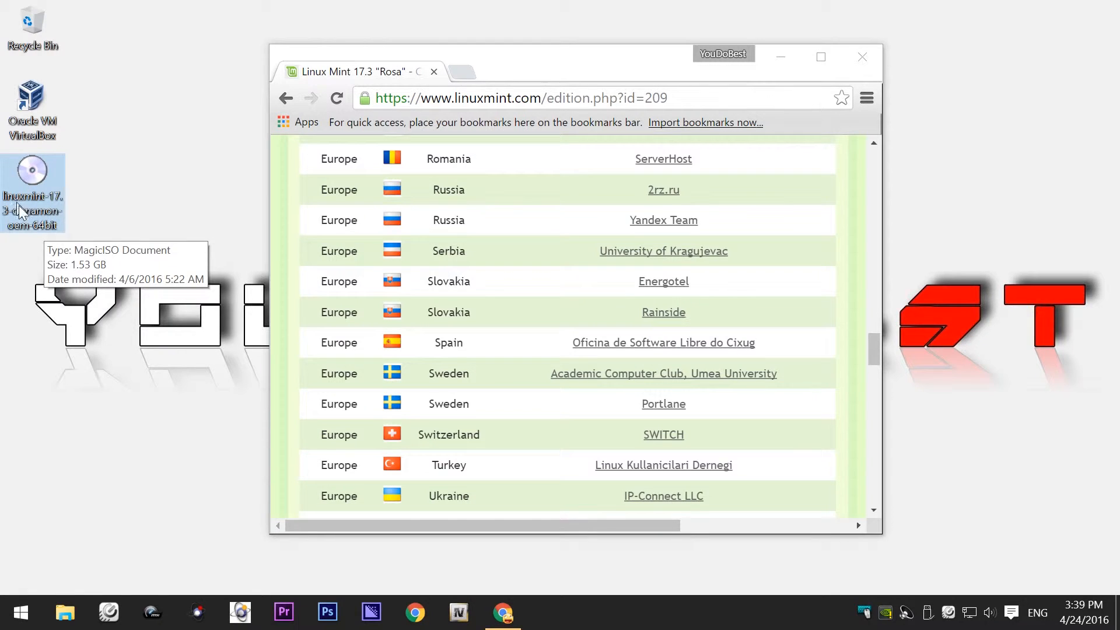
pyautogui.click(782, 59)
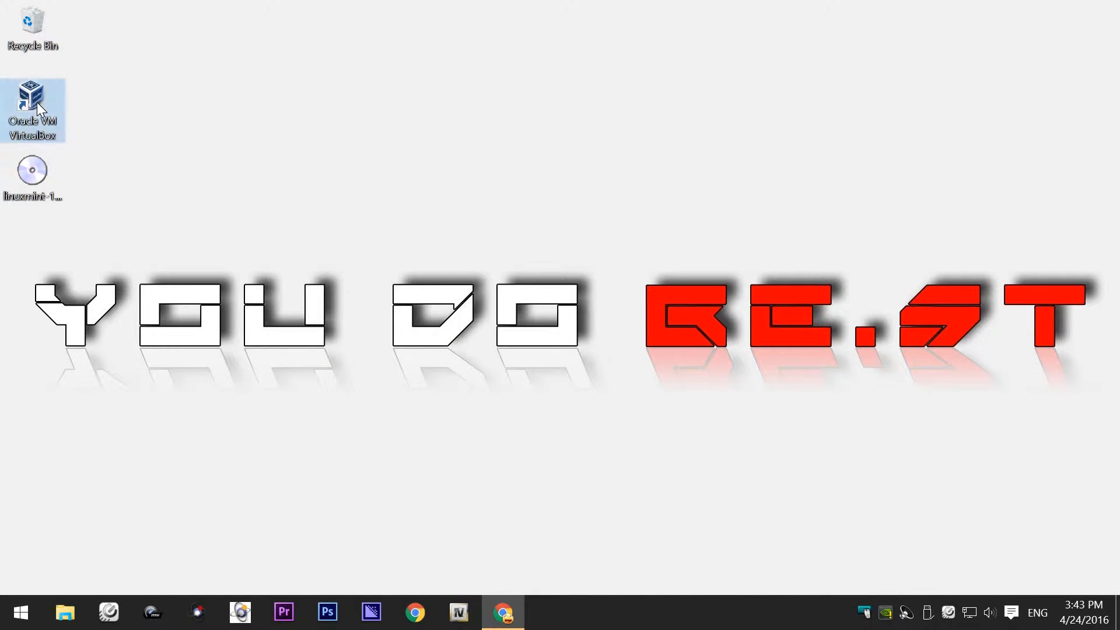
# Step: Launch VirtualBox and start a new virtual machine named LINUX MINT with type Linux and version Ubuntu (64-bit)
pyautogui.doubleClick(37, 103)
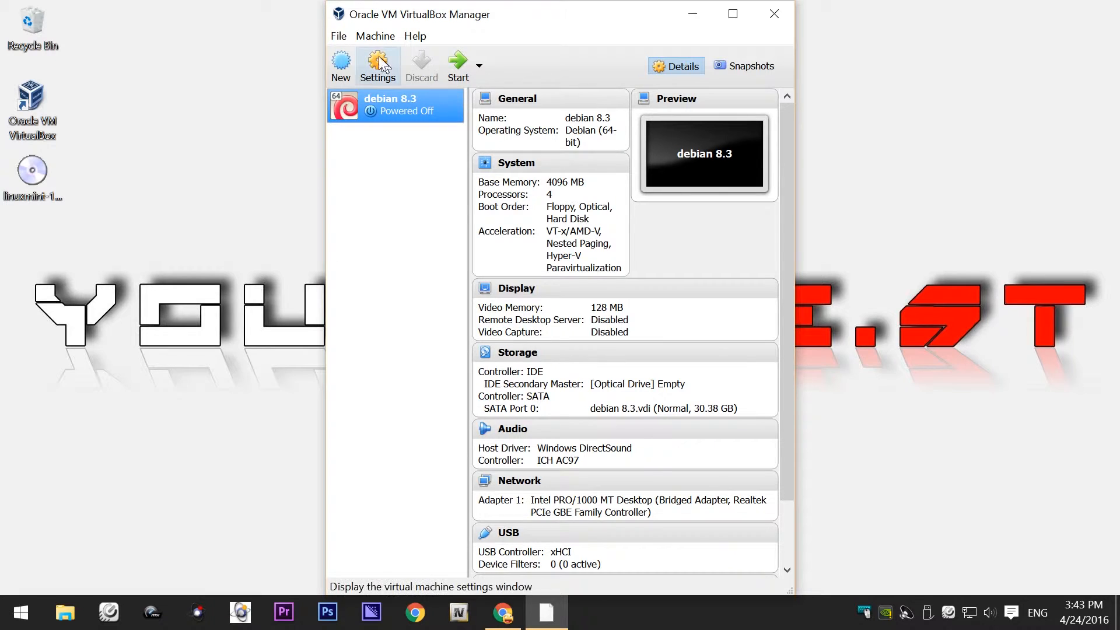
pyautogui.click(344, 66)
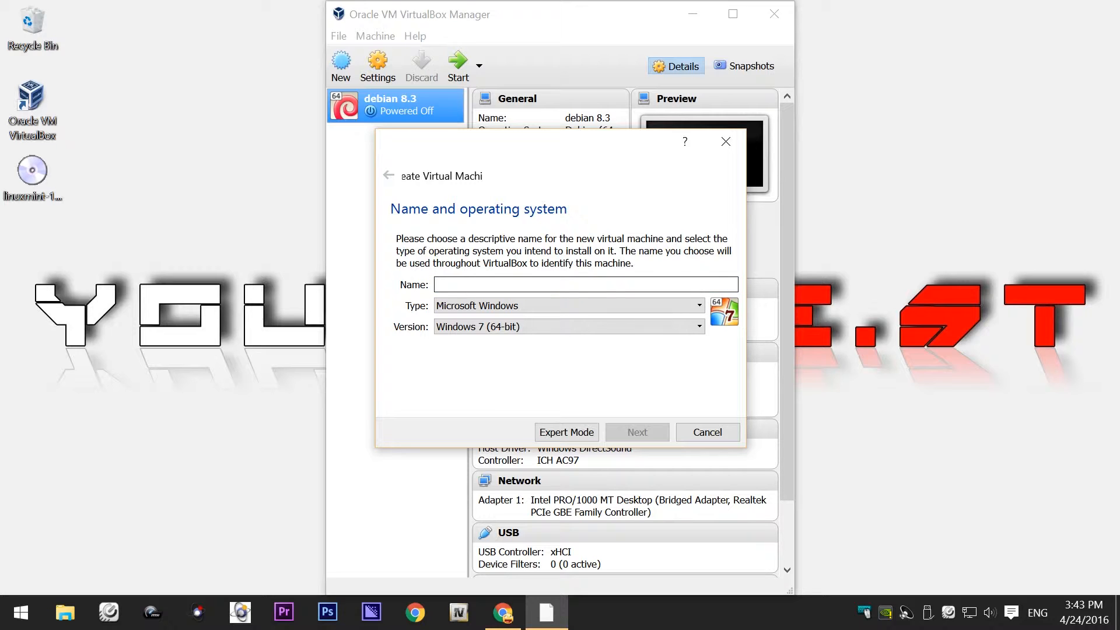
pyautogui.write('LINU')
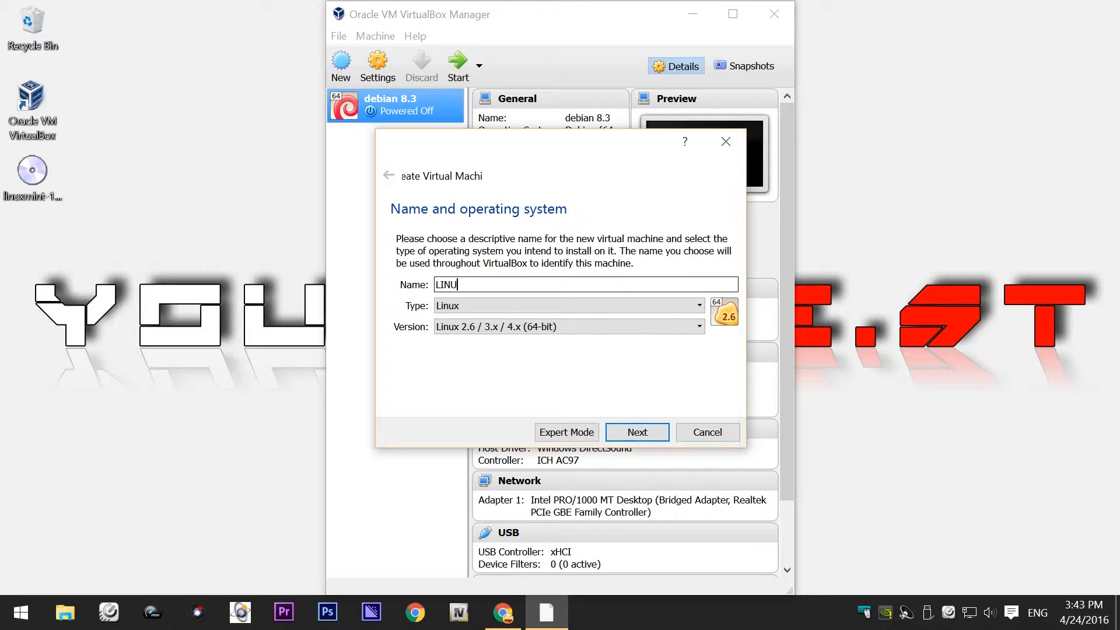
pyautogui.write('X MINT')
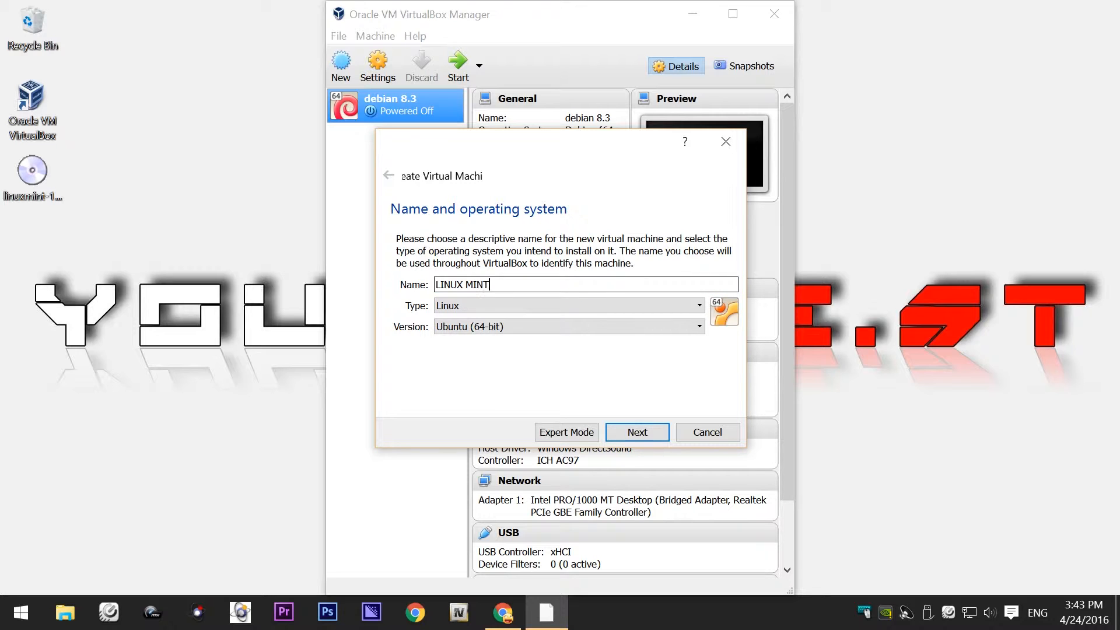
pyautogui.click(507, 327)
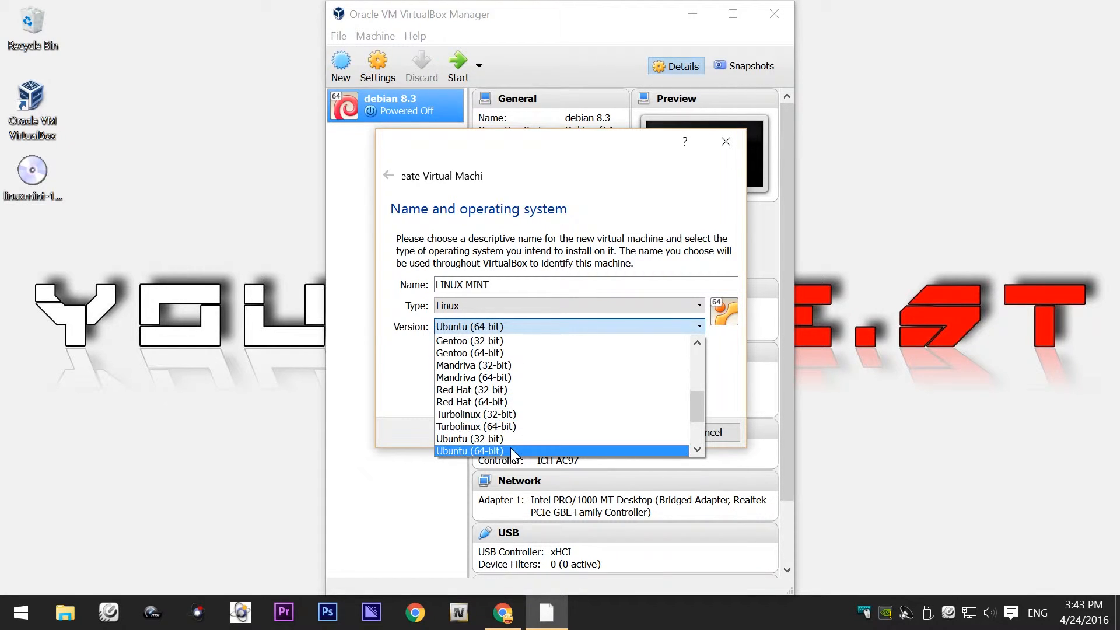
pyautogui.moveTo(698, 410)
pyautogui.mouseDown()
pyautogui.moveTo(694, 438)
pyautogui.moveTo(694, 357)
pyautogui.moveTo(693, 429)
pyautogui.mouseUp()
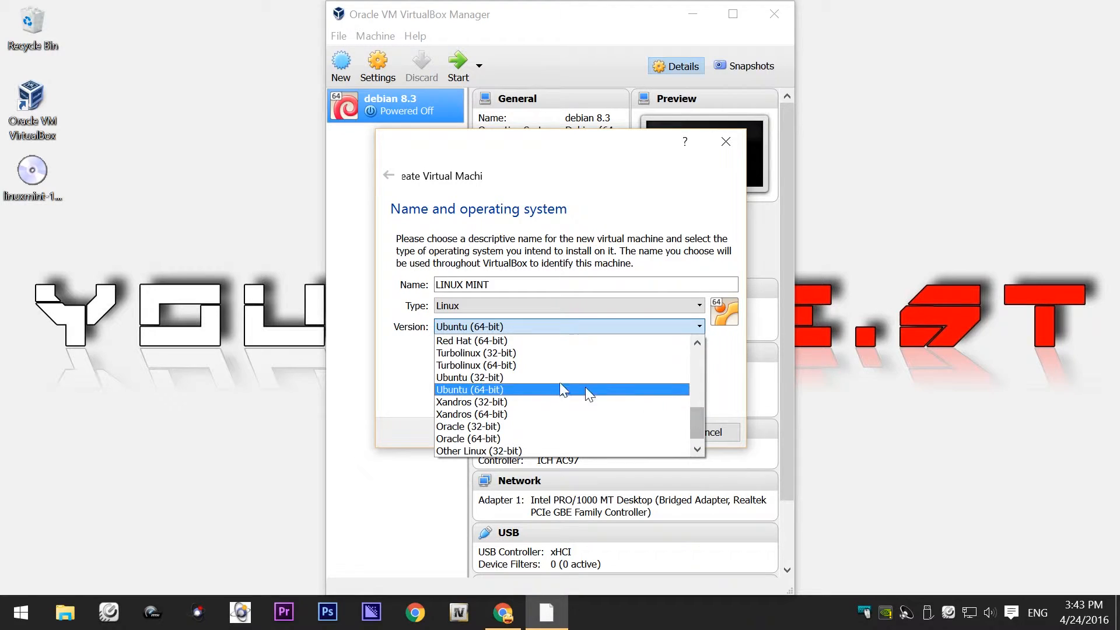
pyautogui.click(510, 388)
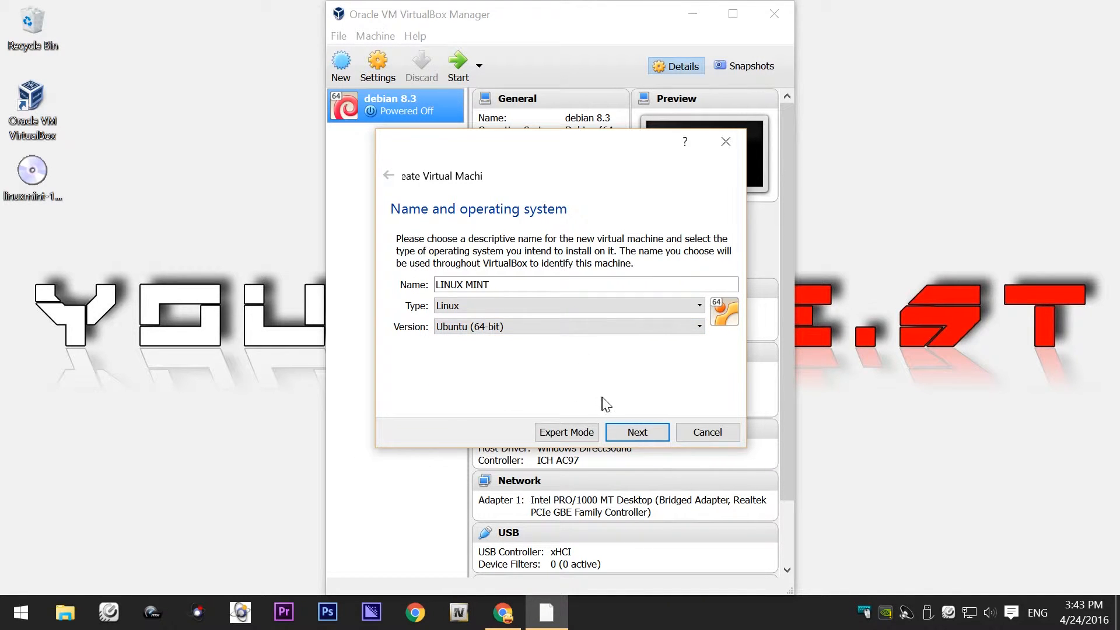
pyautogui.click(624, 435)
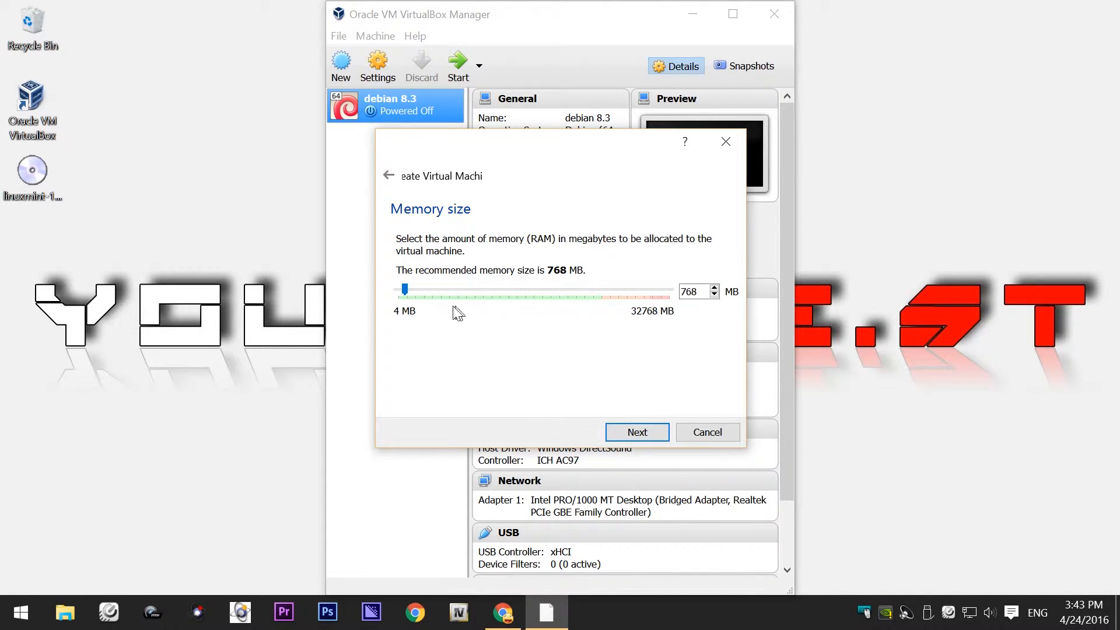
# Step: Allocate 4096 MB of memory to the new virtual machine
pyautogui.moveTo(408, 293); pyautogui.dragTo(420, 294)
pyautogui.moveTo(425, 300); pyautogui.dragTo(435, 301)
pyautogui.click(635, 431)
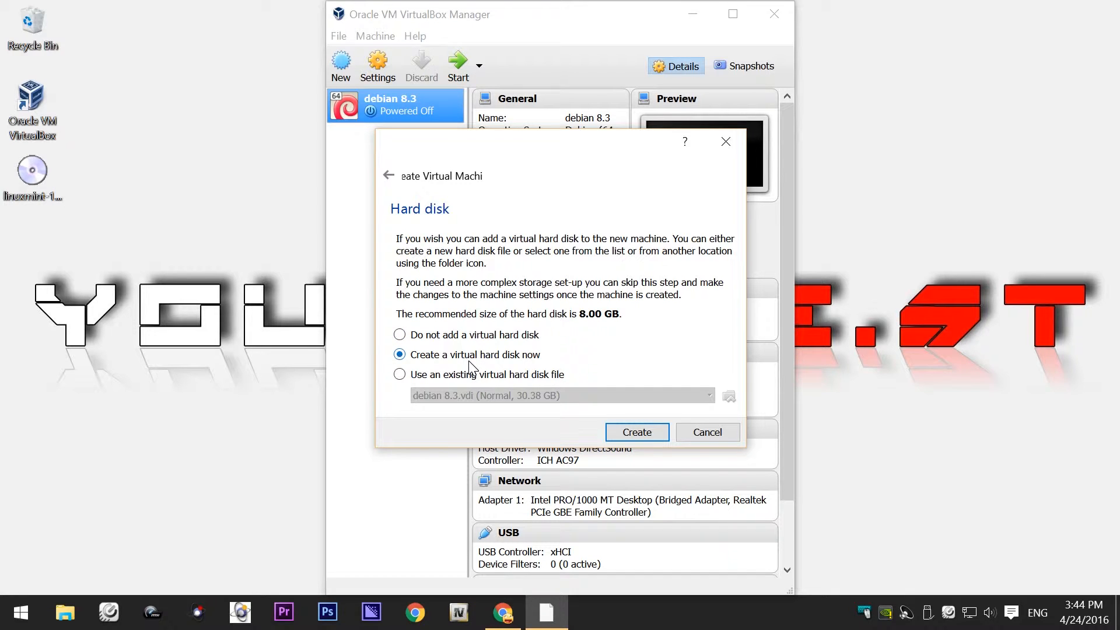
# Step: Create a dynamically allocated VDI virtual hard disk of about 20.26 GB for the LINUX MINT machine
pyautogui.click(624, 432)
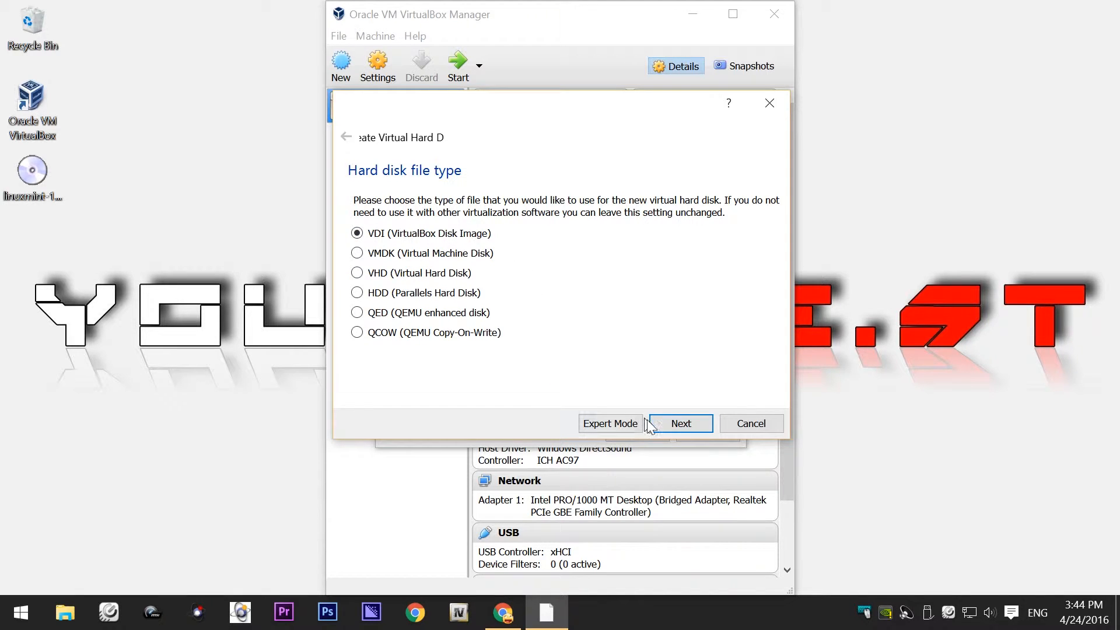
pyautogui.click(671, 425)
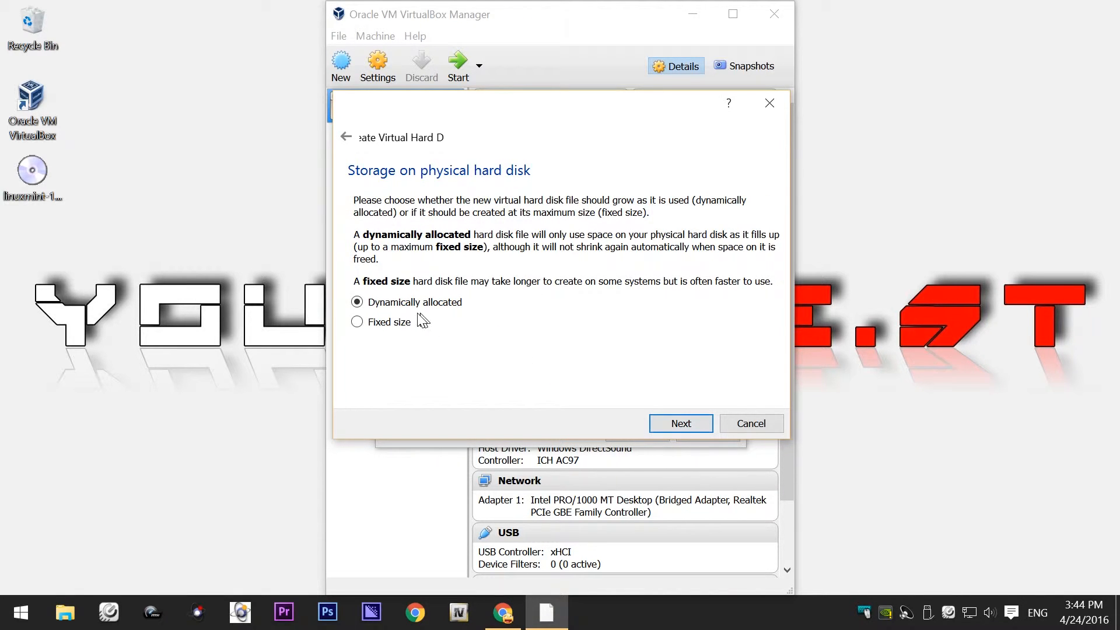
pyautogui.click(677, 427)
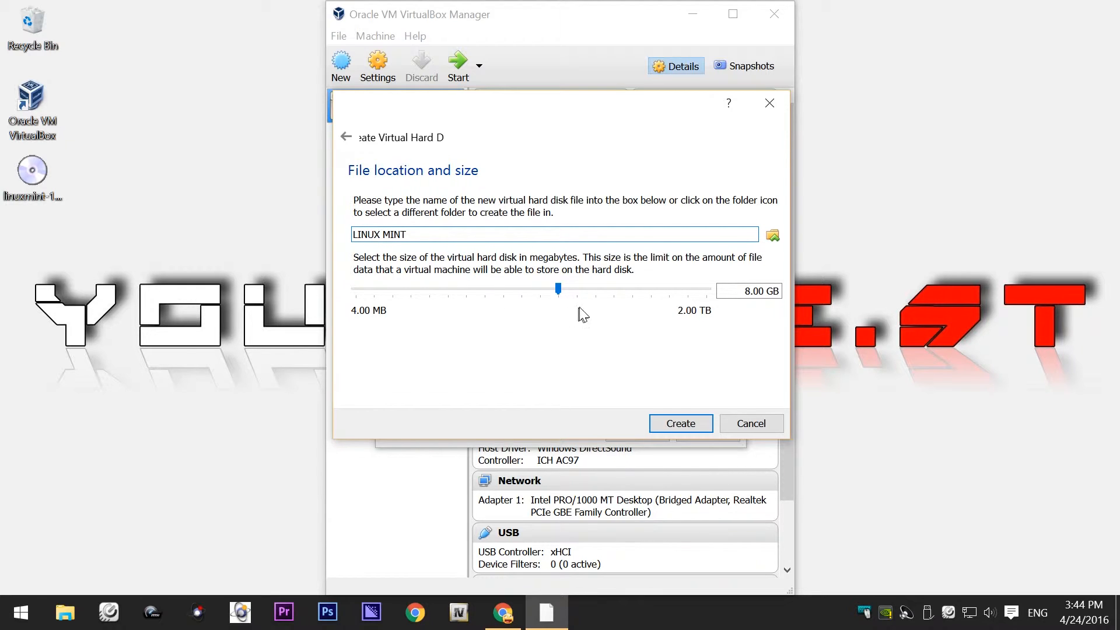
pyautogui.moveTo(559, 287); pyautogui.dragTo(582, 293)
pyautogui.click(679, 423)
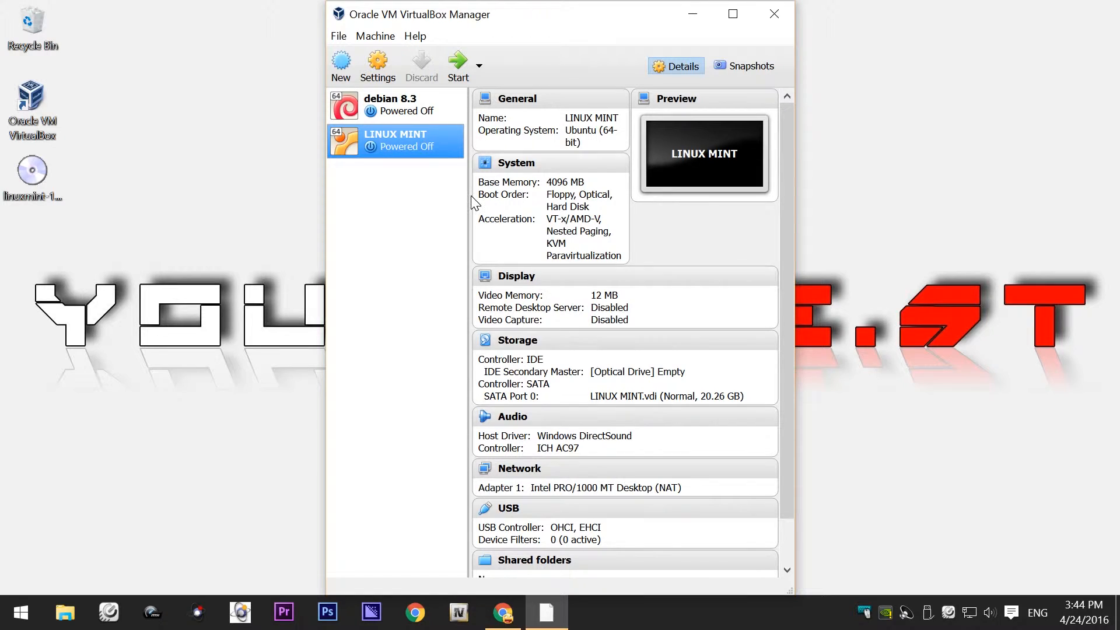
# Step: Disable Floppy in the boot order of the LINUX MINT machine's system settings
pyautogui.click(379, 63)
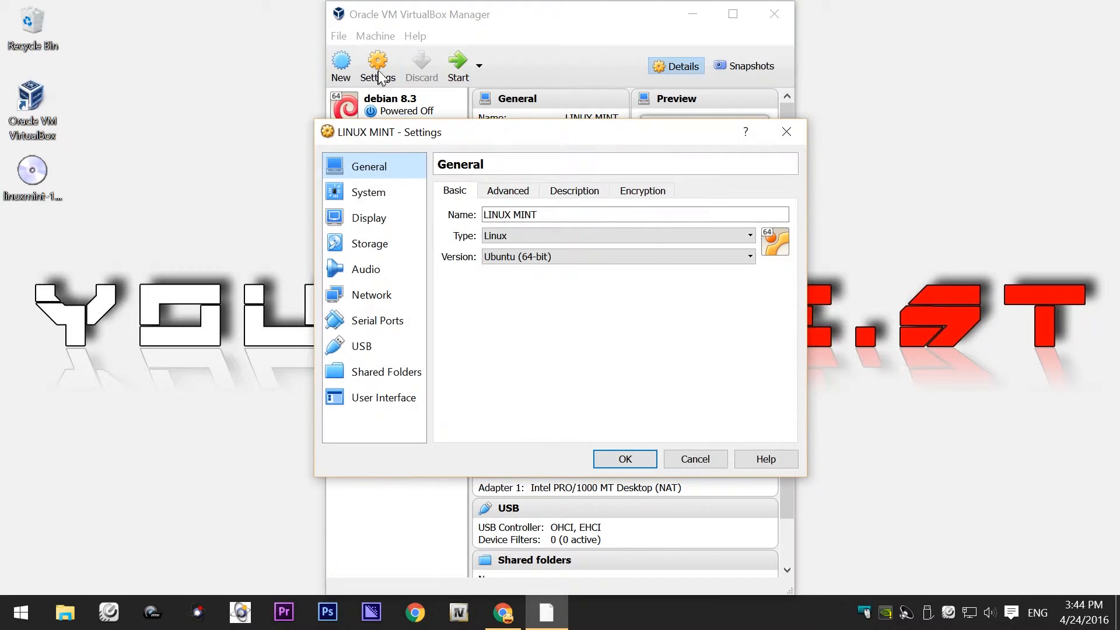
pyautogui.click(379, 194)
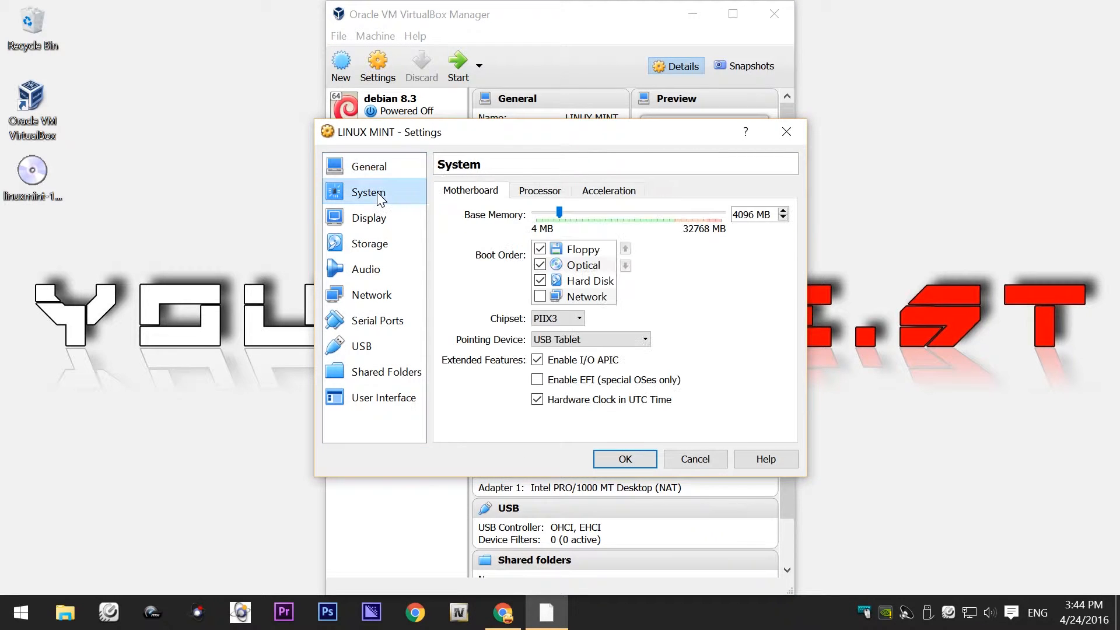
pyautogui.click(541, 249)
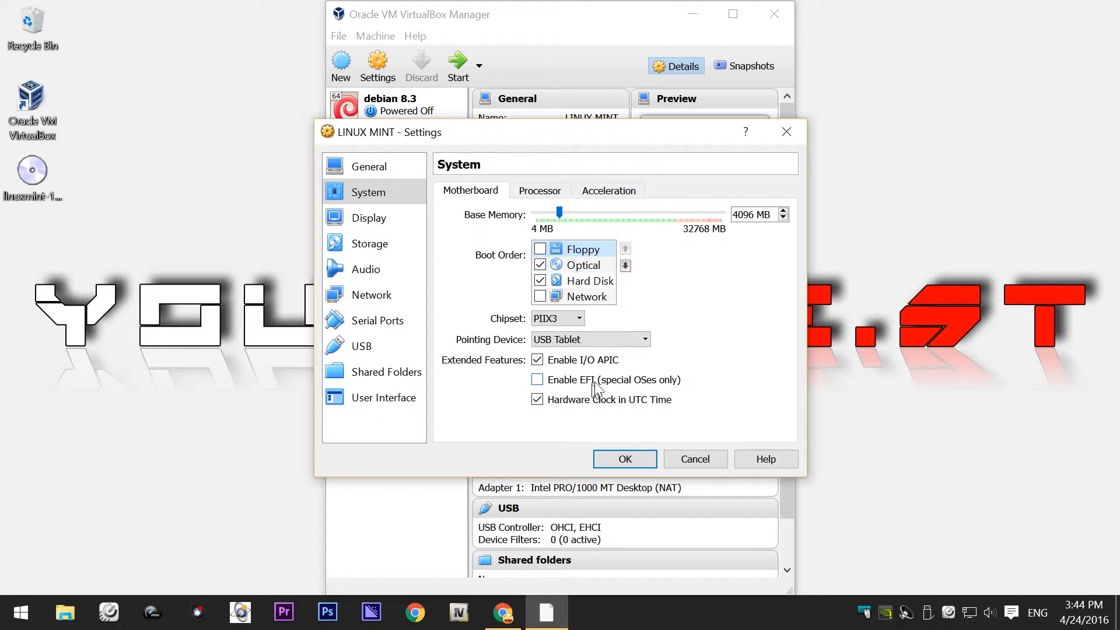
# Step: Assign 4 processors and 128 MB of video memory to the LINUX MINT machine
pyautogui.click(537, 193)
pyautogui.moveTo(546, 211); pyautogui.dragTo(654, 251)
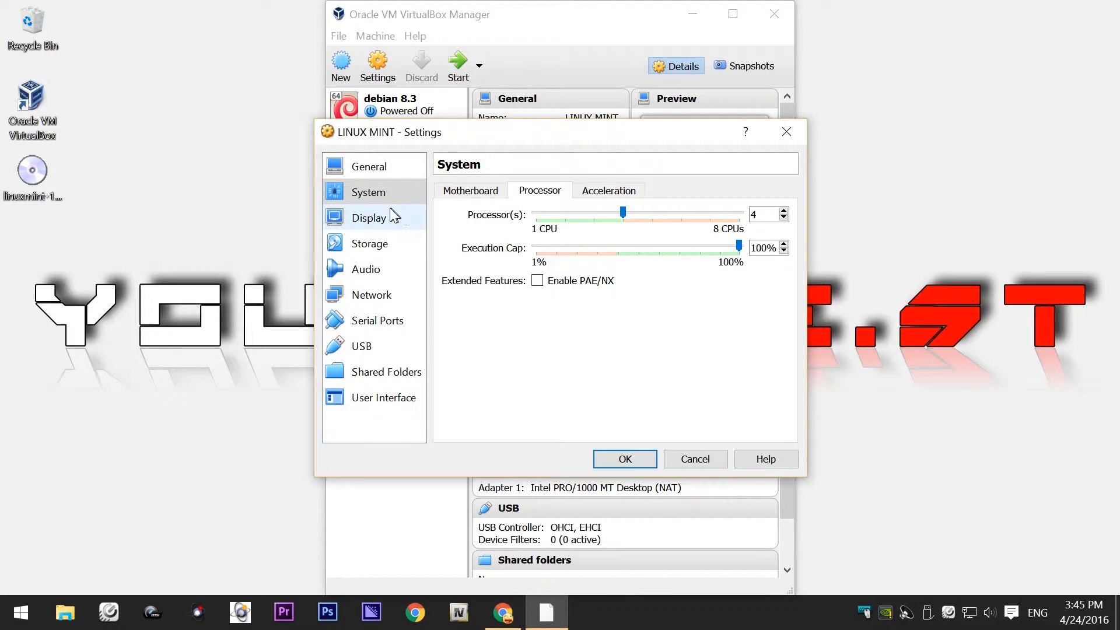
pyautogui.click(387, 223)
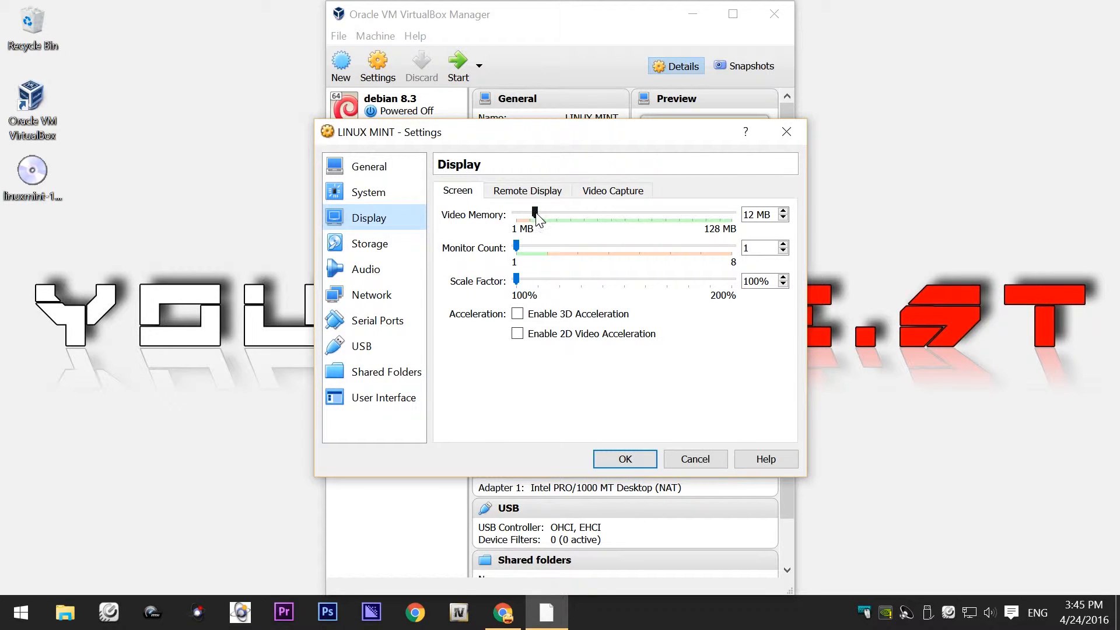
pyautogui.moveTo(536, 216); pyautogui.dragTo(761, 232)
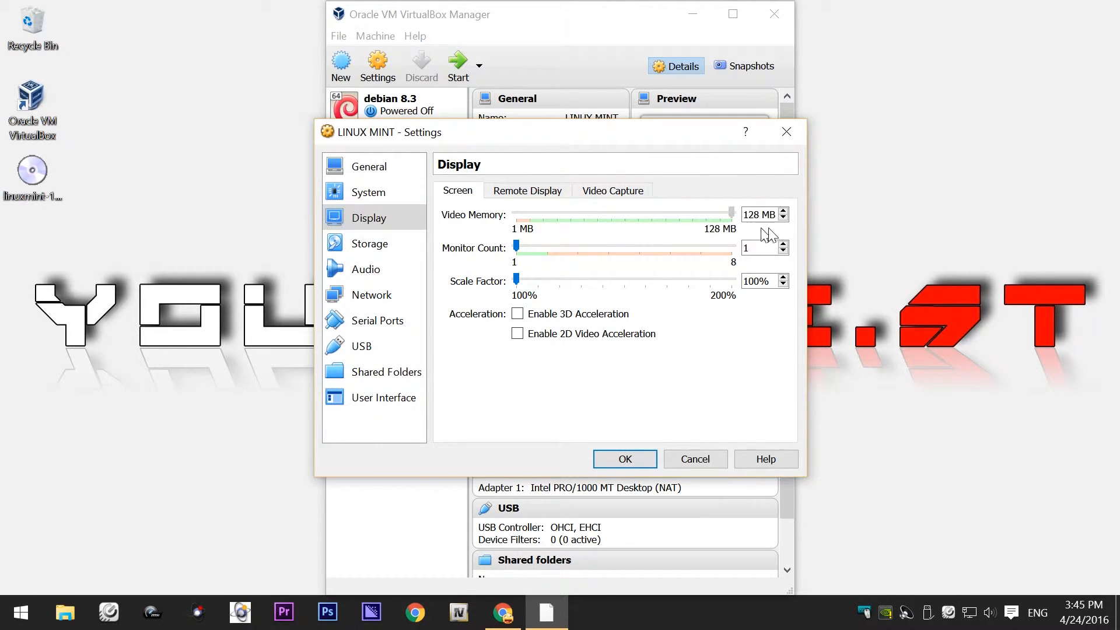
# Step: Attach the linuxmint-17.3-cinnamon-oem-64bit ISO from the Desktop to the empty IDE optical drive of the LINUX MINT machine
pyautogui.click(378, 245)
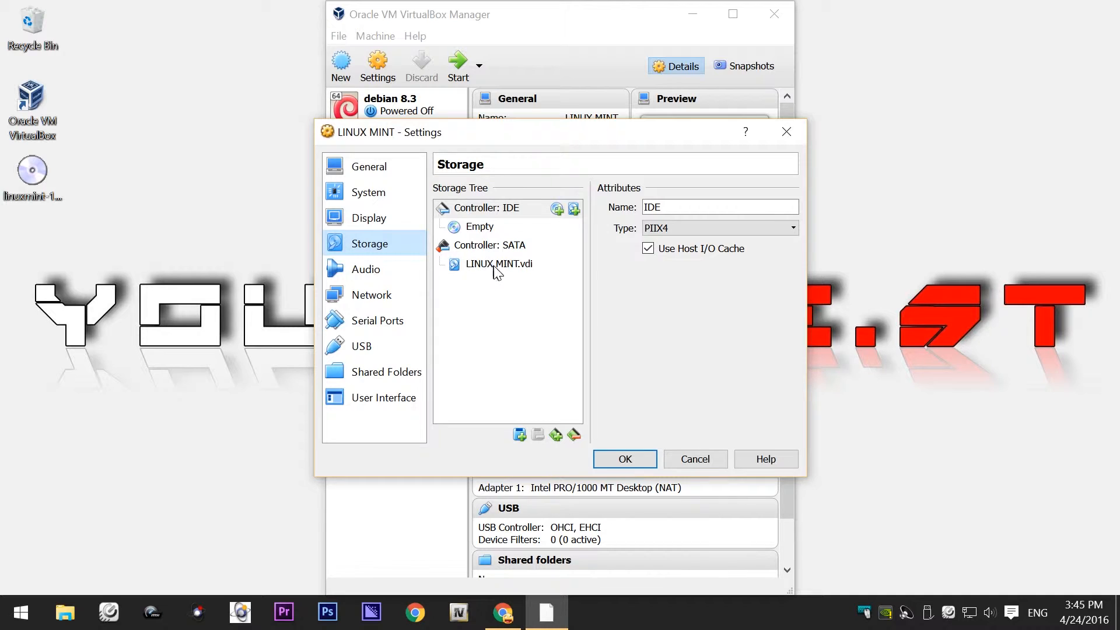
pyautogui.click(486, 233)
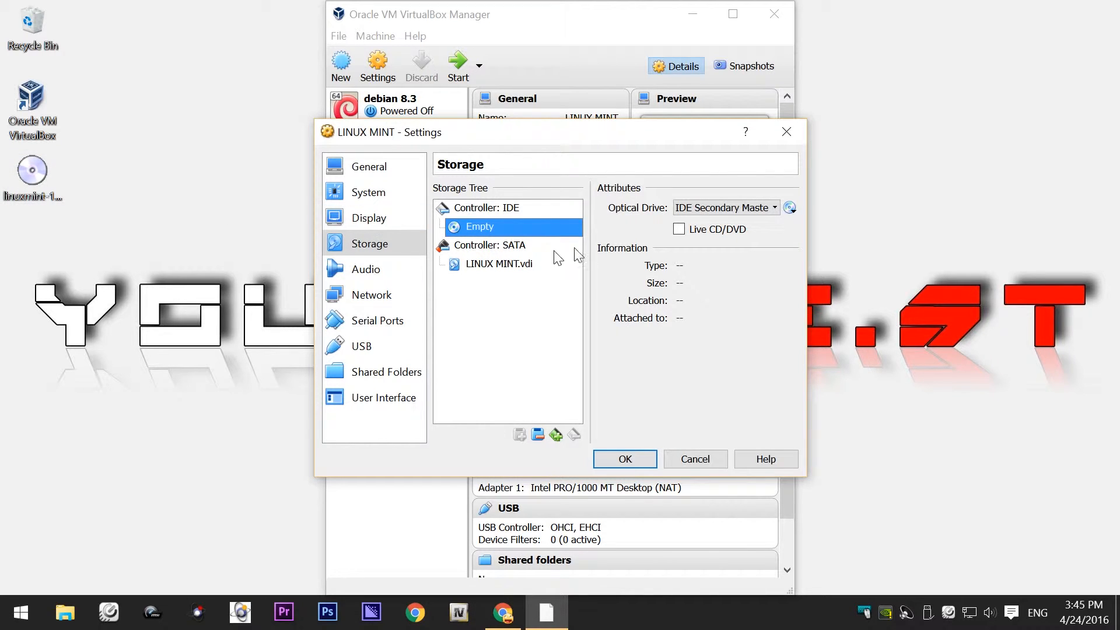
pyautogui.click(790, 209)
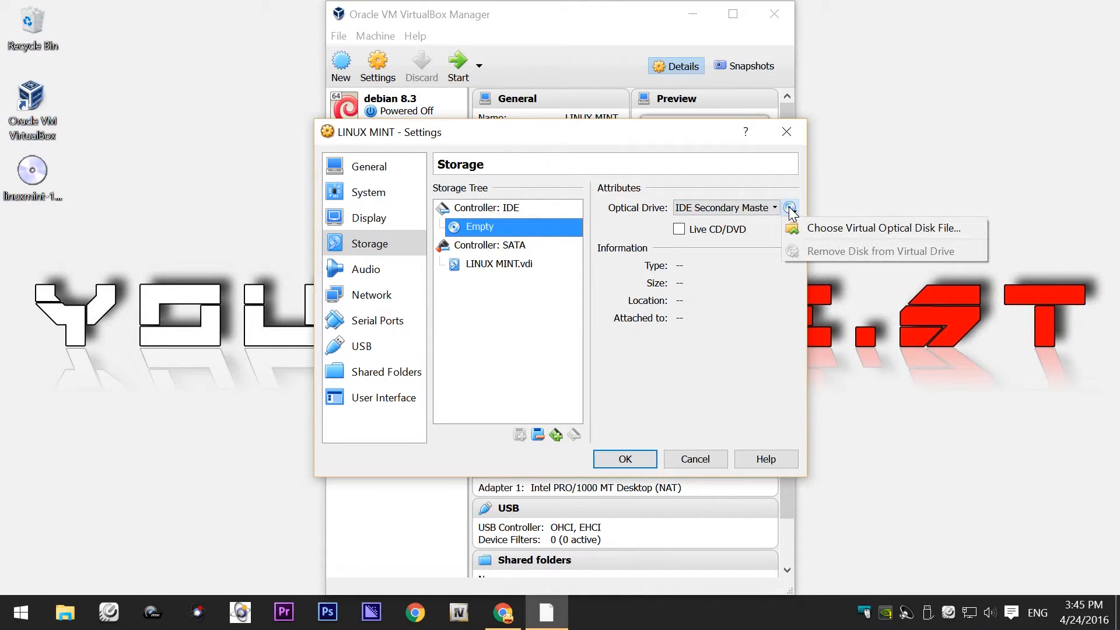
pyautogui.click(853, 228)
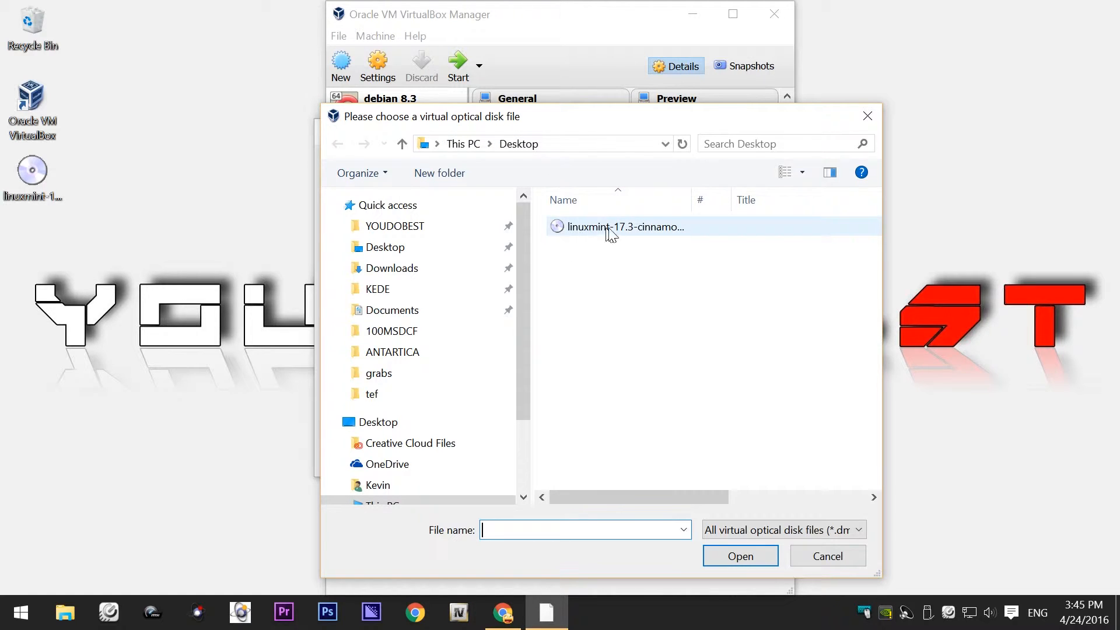
pyautogui.click(646, 234)
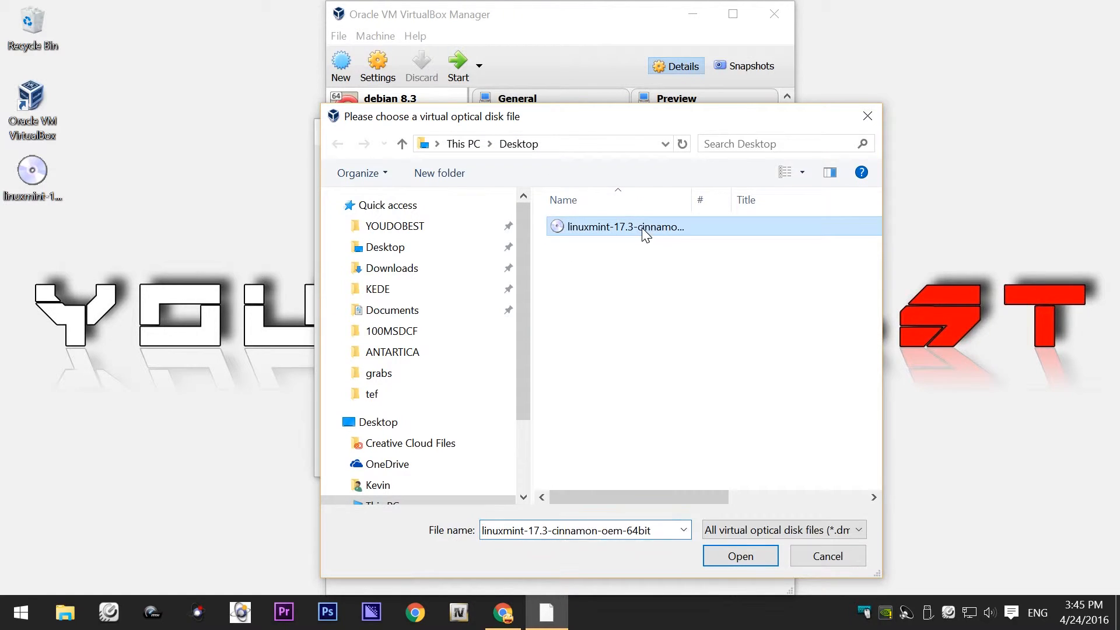
pyautogui.click(741, 559)
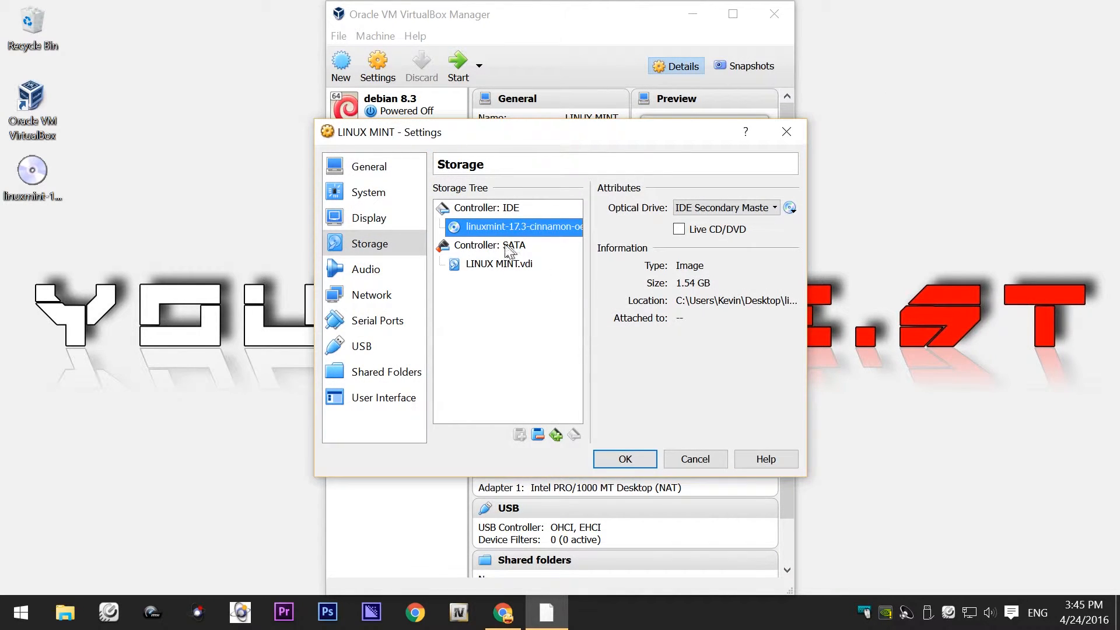
# Step: Attach network Adapter 1 as a Bridged Adapter using the Realtek PCIe GBE Family Controller
pyautogui.click(383, 274)
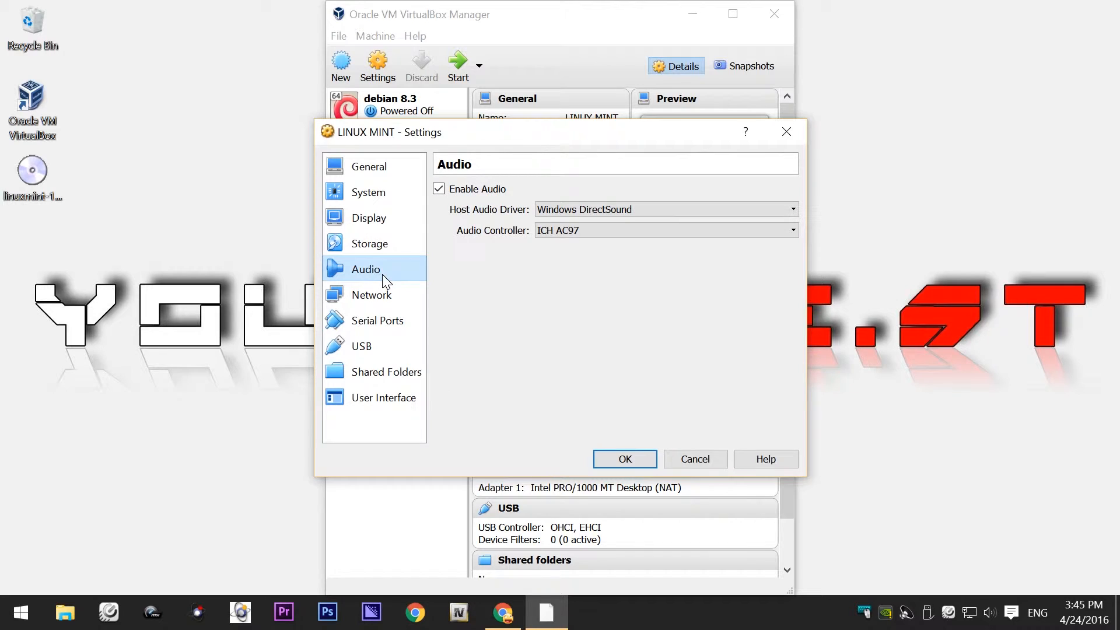
pyautogui.click(385, 297)
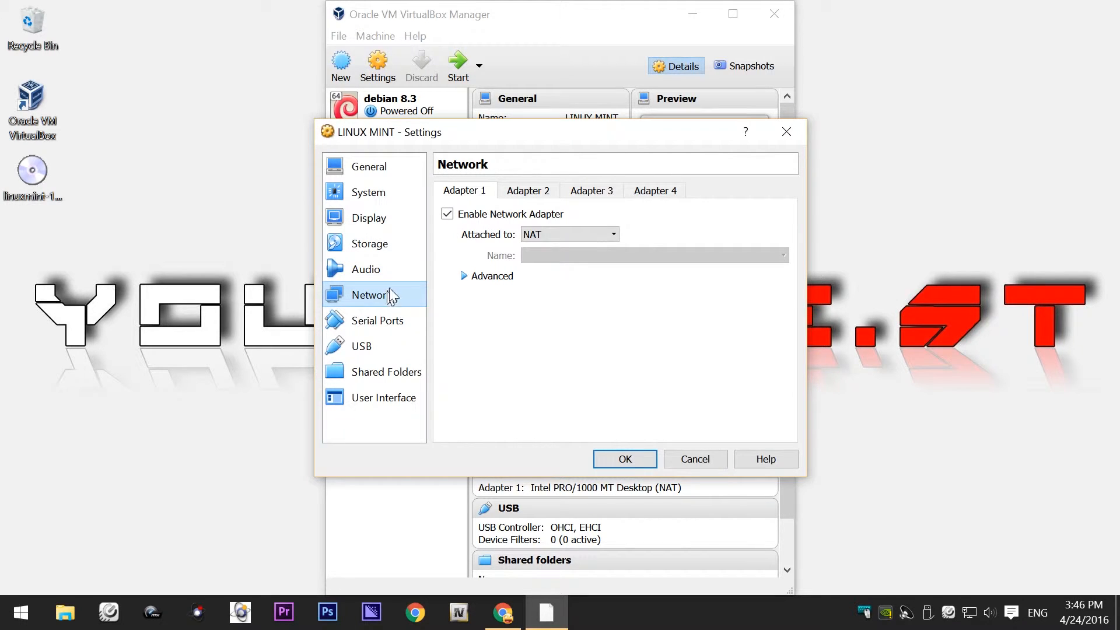
pyautogui.click(558, 233)
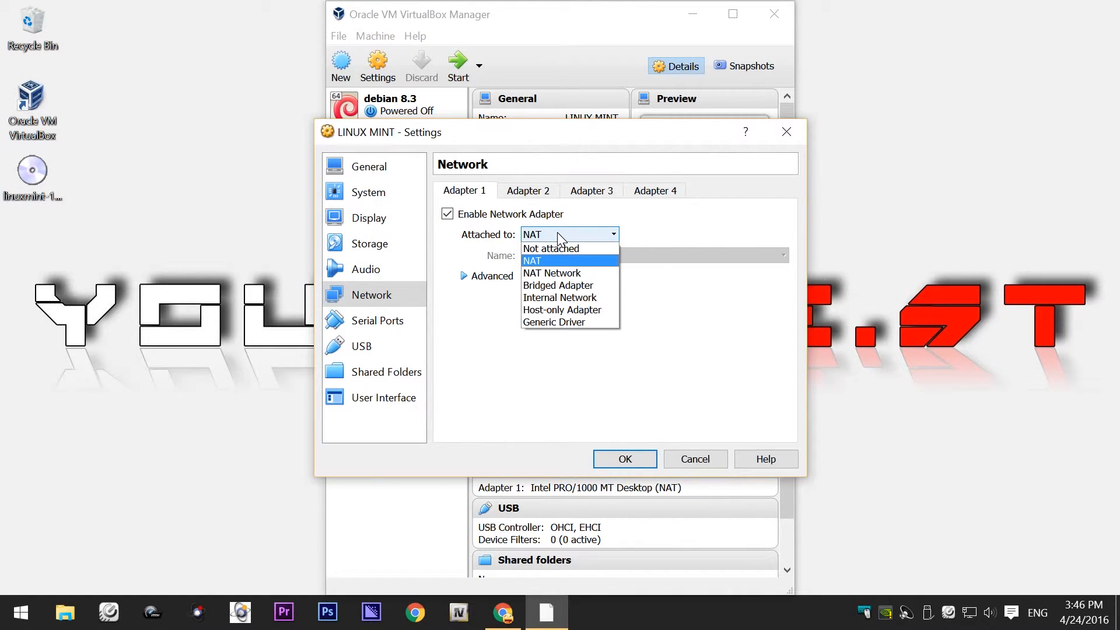
pyautogui.click(571, 286)
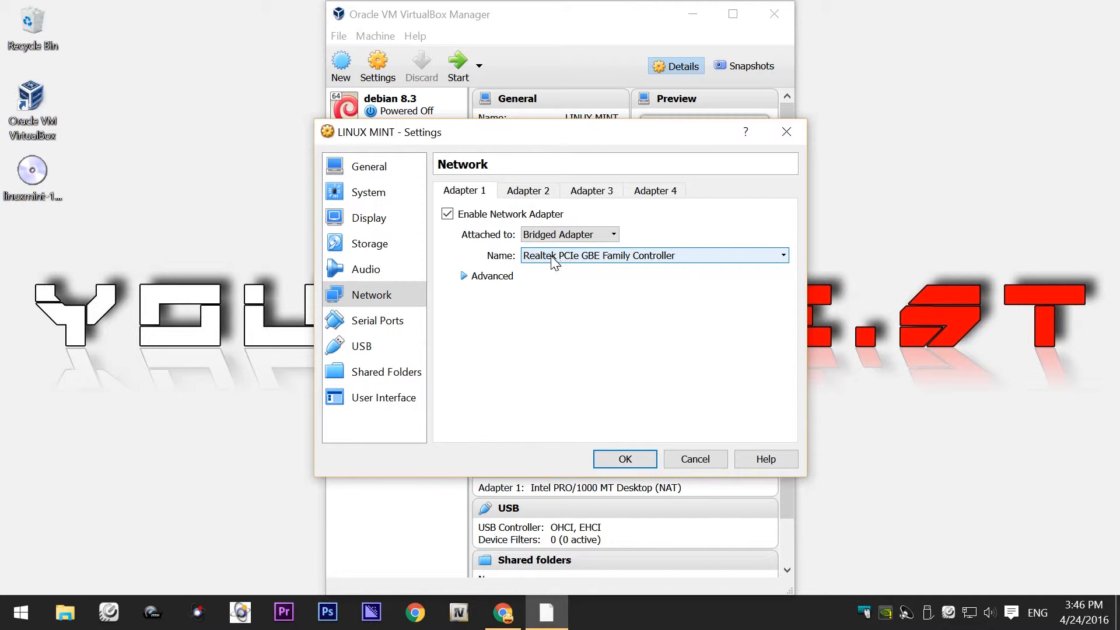
pyautogui.click(663, 256)
pyautogui.click(650, 271)
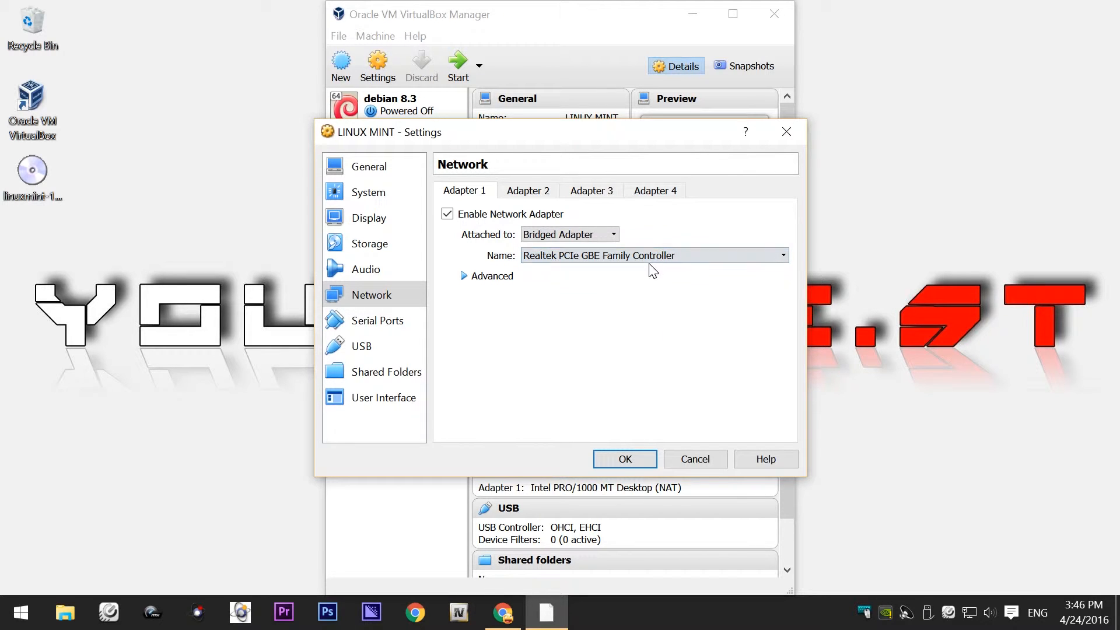
# Step: Set the LINUX MINT machine's USB controller to USB 3.0 (xHCI)
pyautogui.click(373, 321)
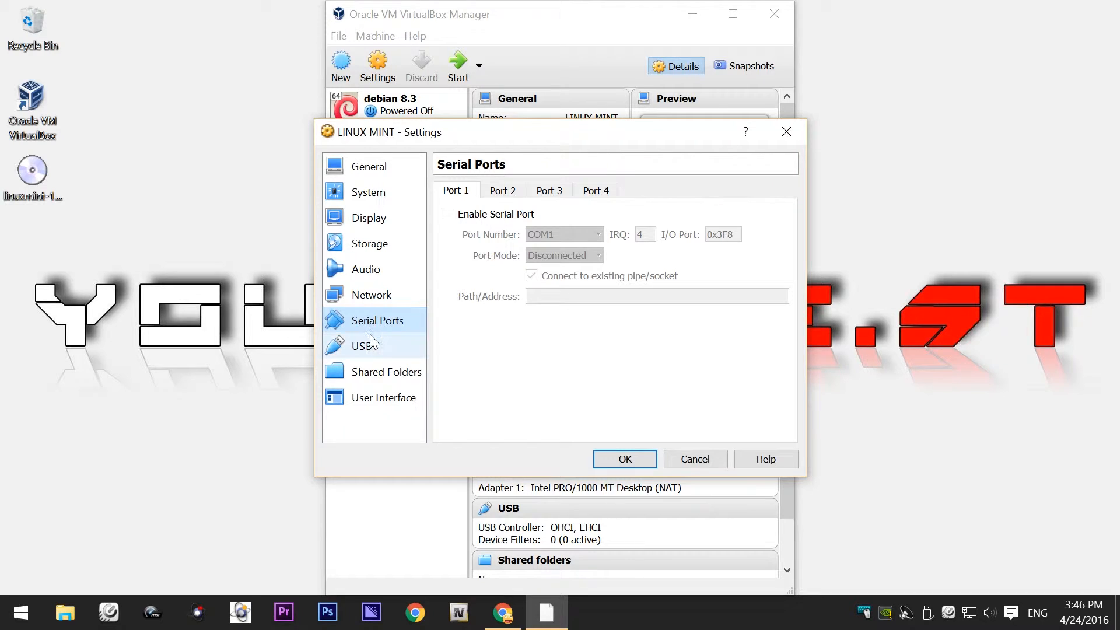
pyautogui.click(373, 345)
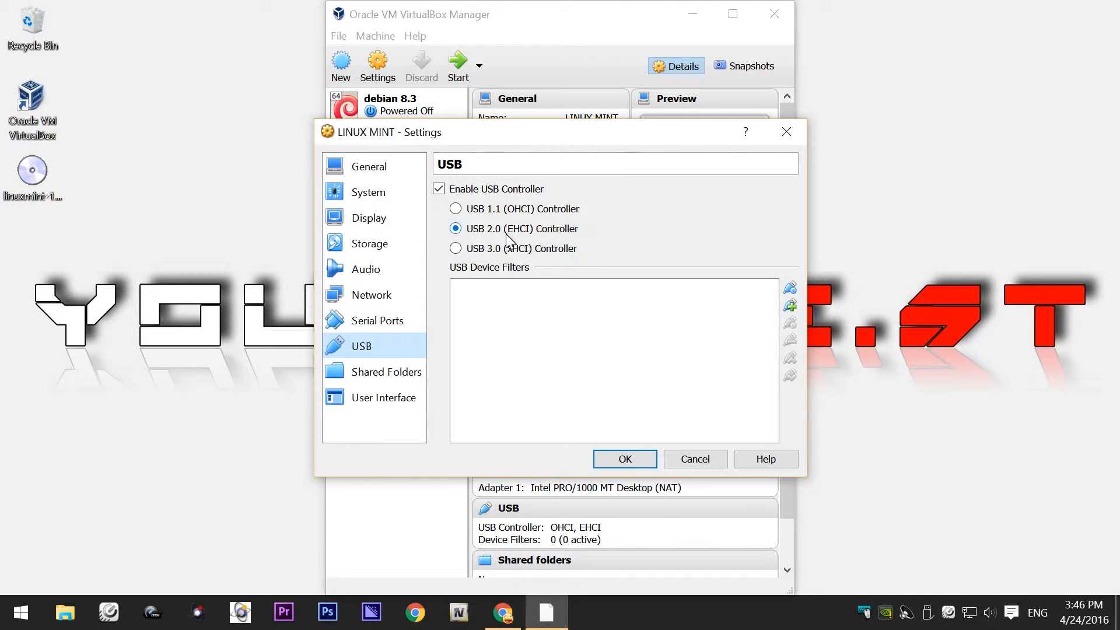
pyautogui.click(487, 253)
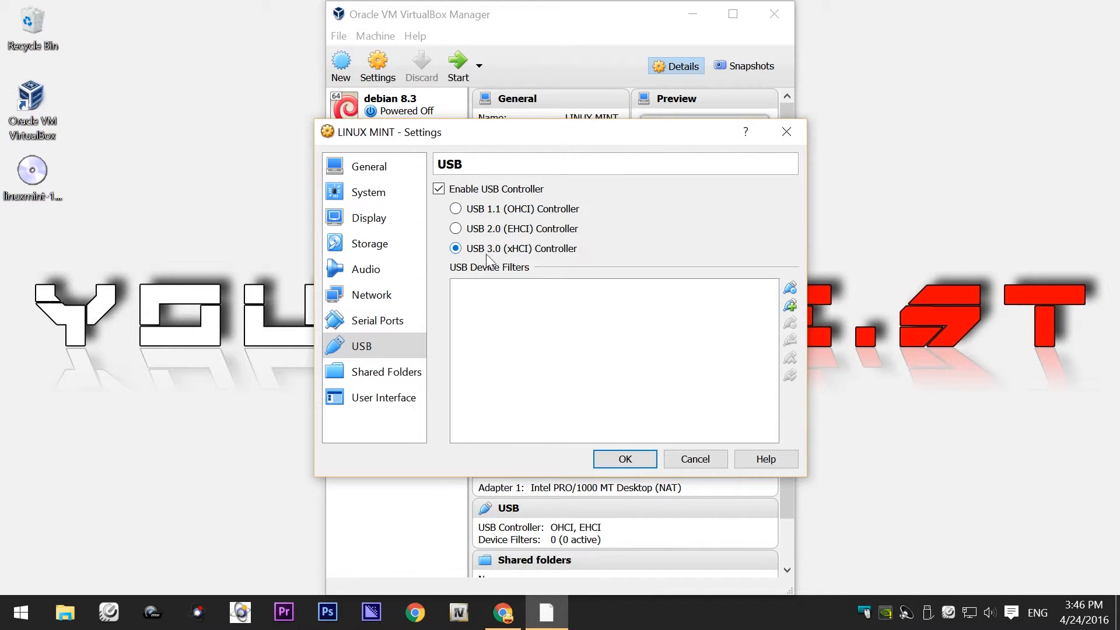
# Step: Switch to the Chrome browser, search for VIRTUALBOX and open the virtualbox.org website
pyautogui.click(495, 618)
pyautogui.click(599, 80)
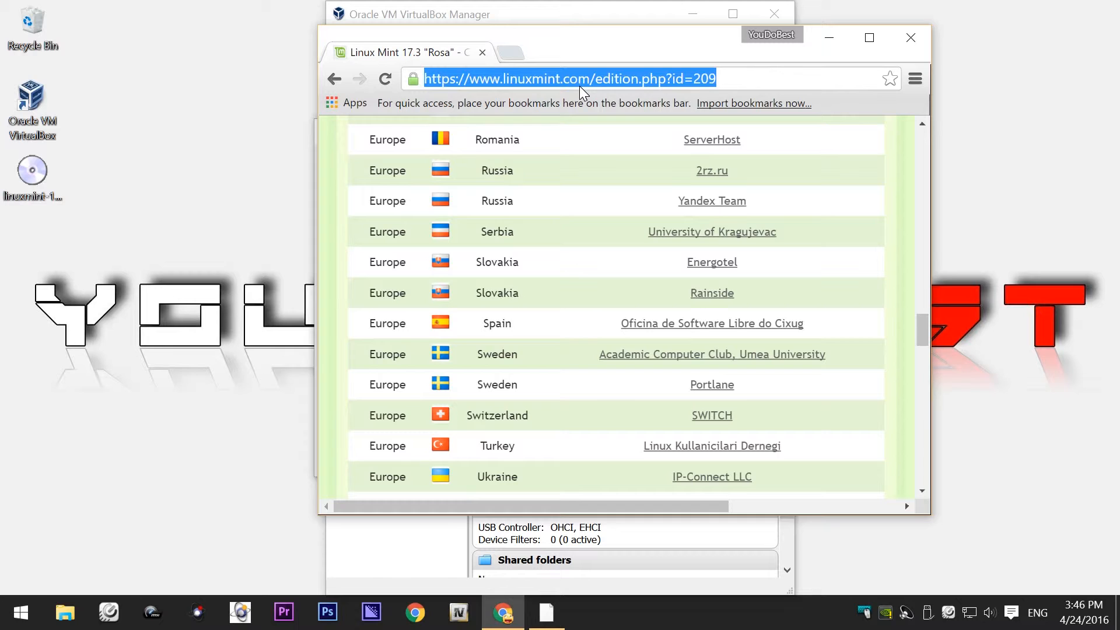
pyautogui.write('VIRTUA')
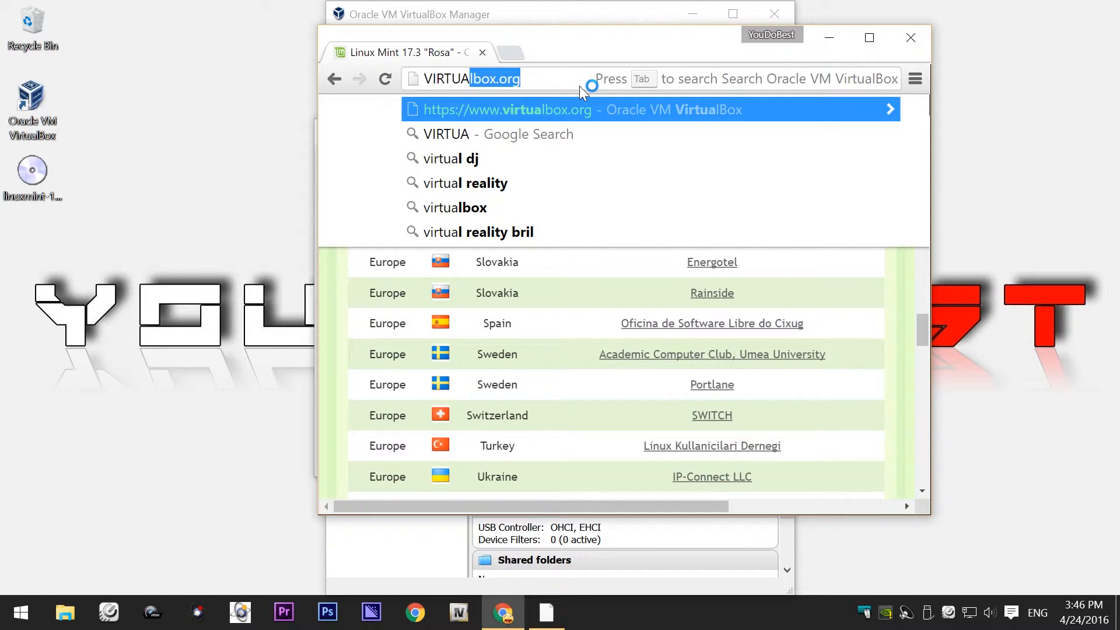
pyautogui.write('LBOW')
pyautogui.press('BackSpace')
pyautogui.write('X')
pyautogui.press('Return')
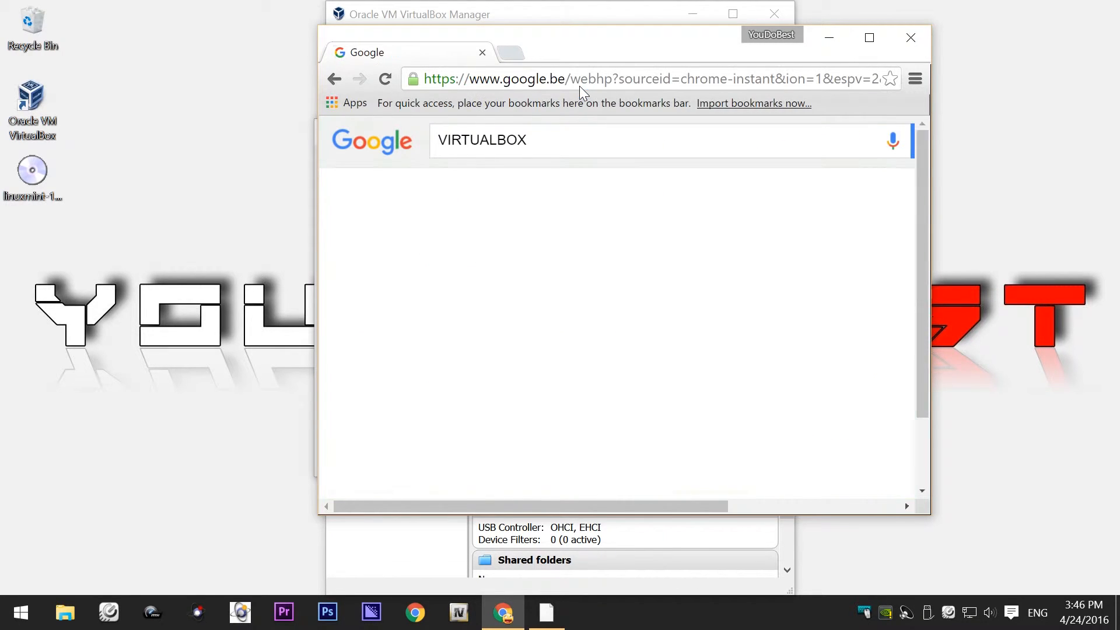
pyautogui.click(547, 276)
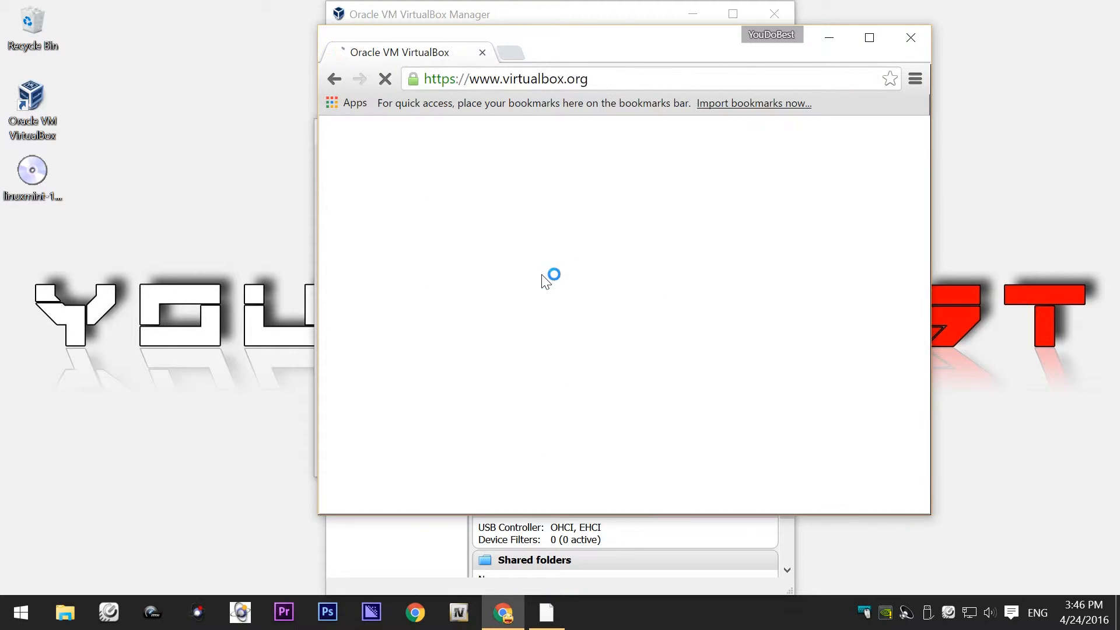
# Step: Find the Oracle VM VirtualBox Extension Pack on the site's Downloads page and check its USB 2.0 and USB 3.0 support note
pyautogui.scroll(-7, 581, 265)
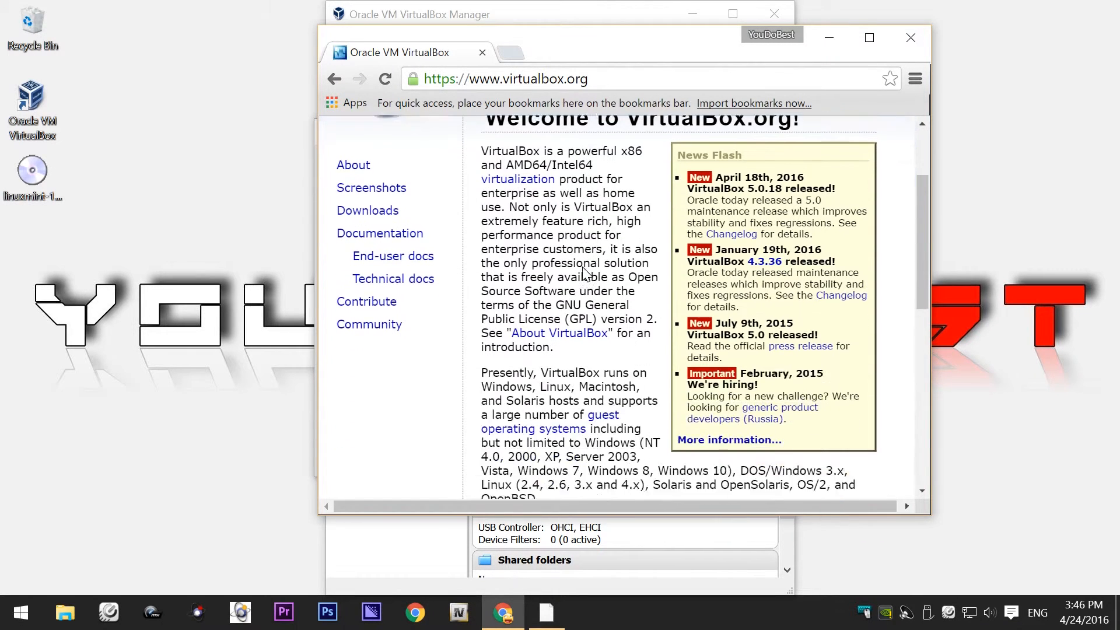
pyautogui.scroll(4, 584, 267)
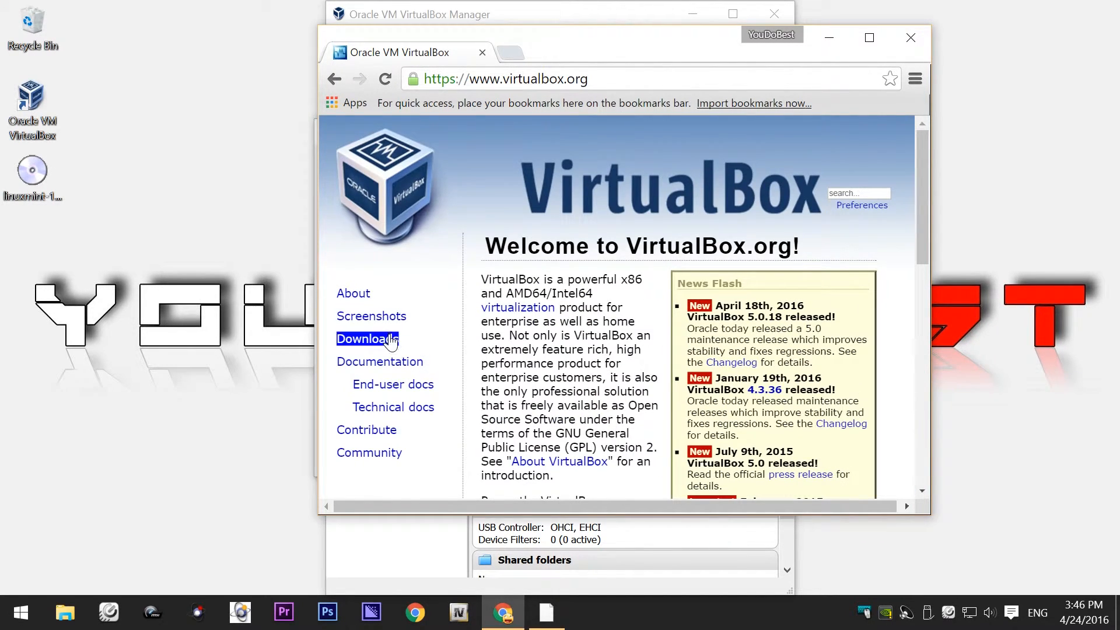
pyautogui.click(373, 342)
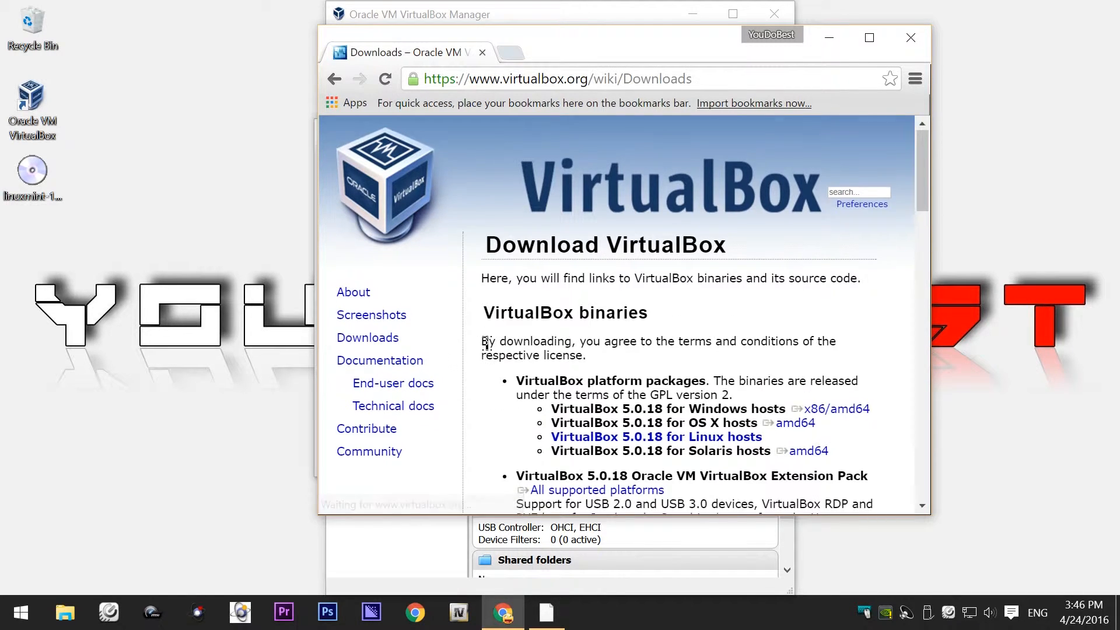
pyautogui.scroll(-2, 524, 352)
pyautogui.scroll(-2, 584, 361)
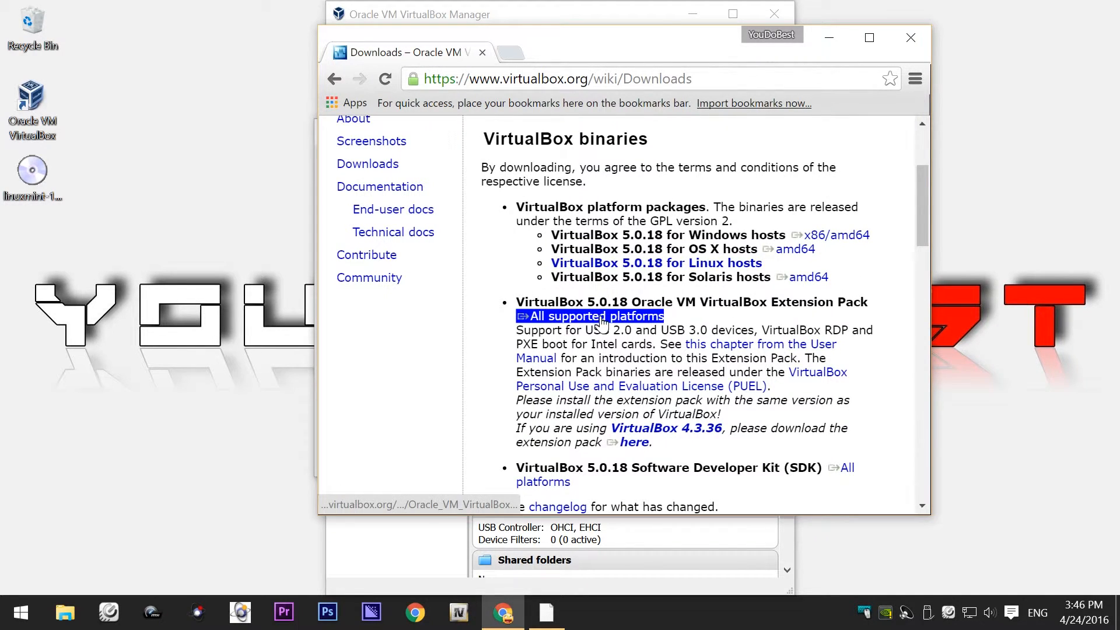
pyautogui.moveTo(546, 330); pyautogui.dragTo(755, 328)
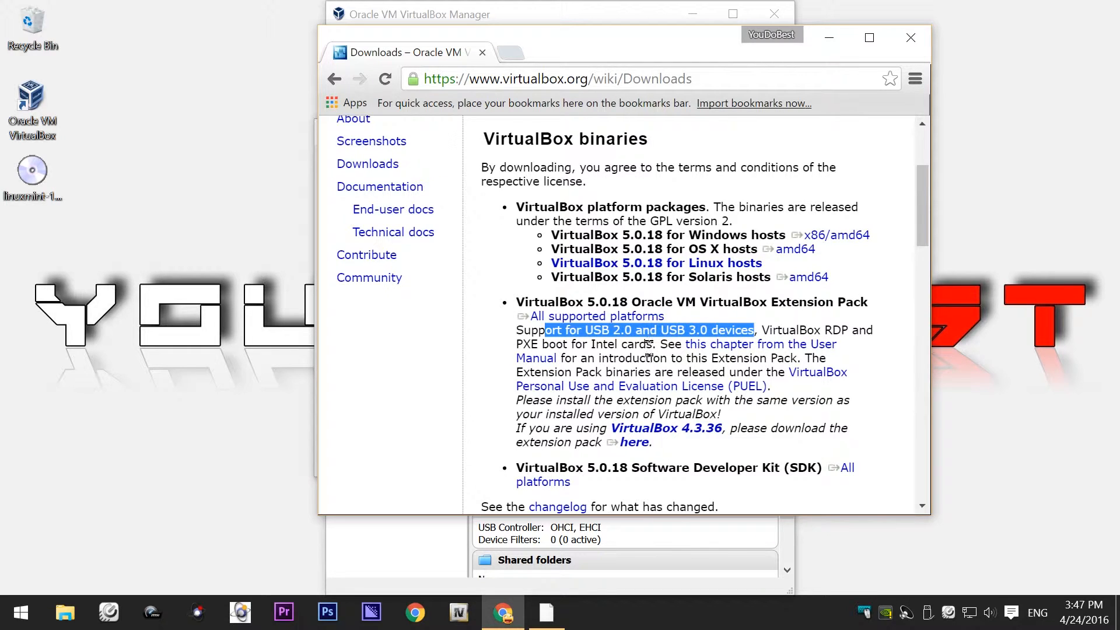
pyautogui.click(829, 38)
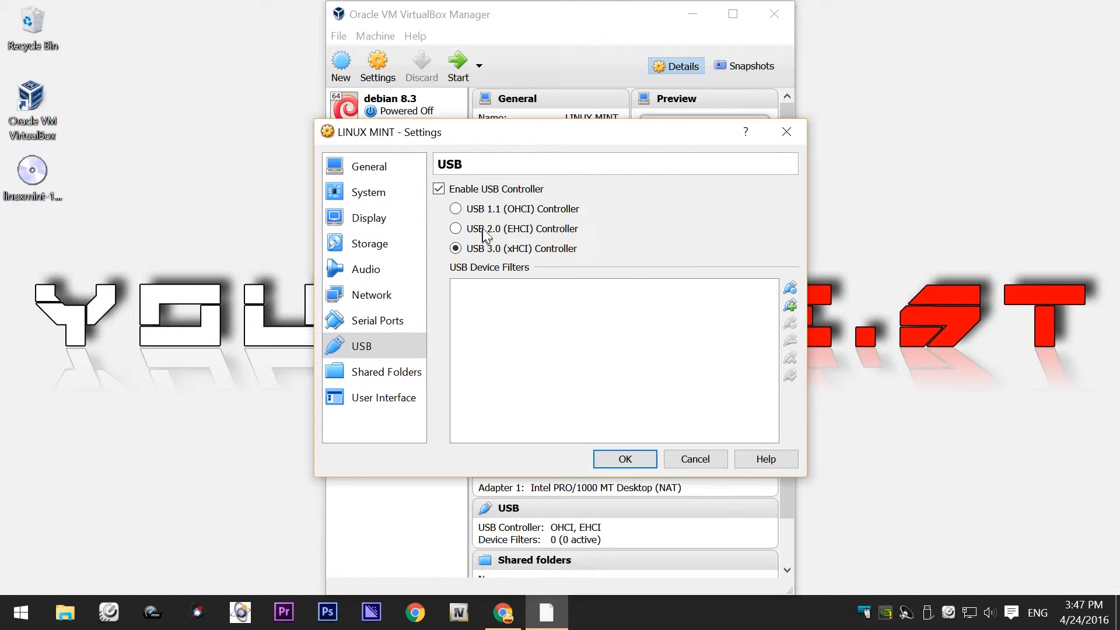
# Step: Save the LINUX MINT machine's settings, start the machine and minimize the VirtualBox Manager window
pyautogui.click(406, 347)
pyautogui.click(635, 459)
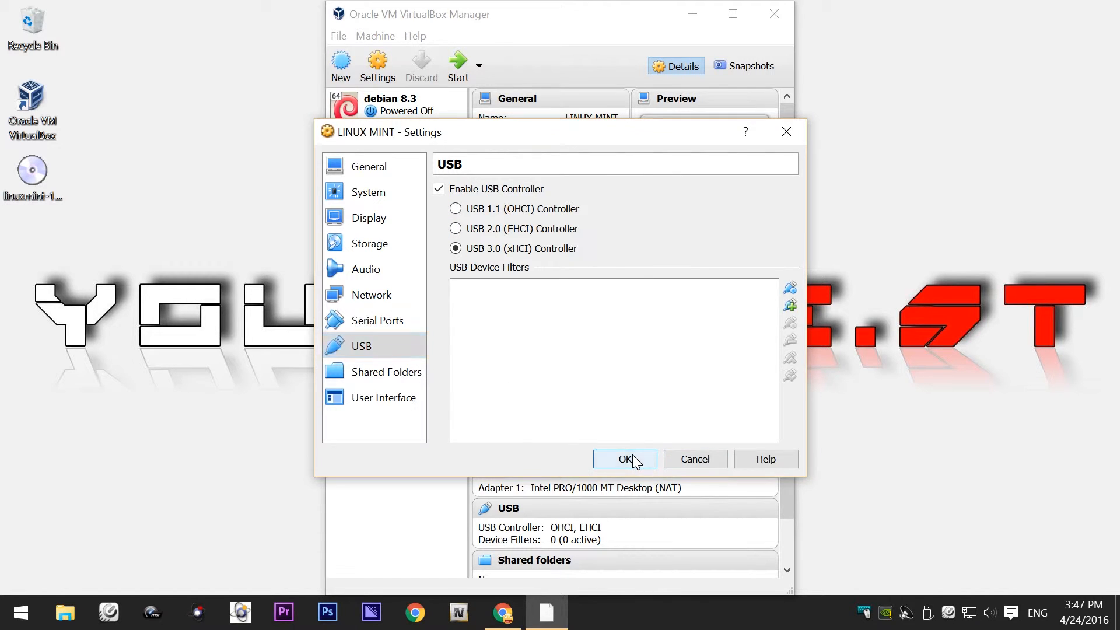
pyautogui.click(454, 62)
pyautogui.click(693, 14)
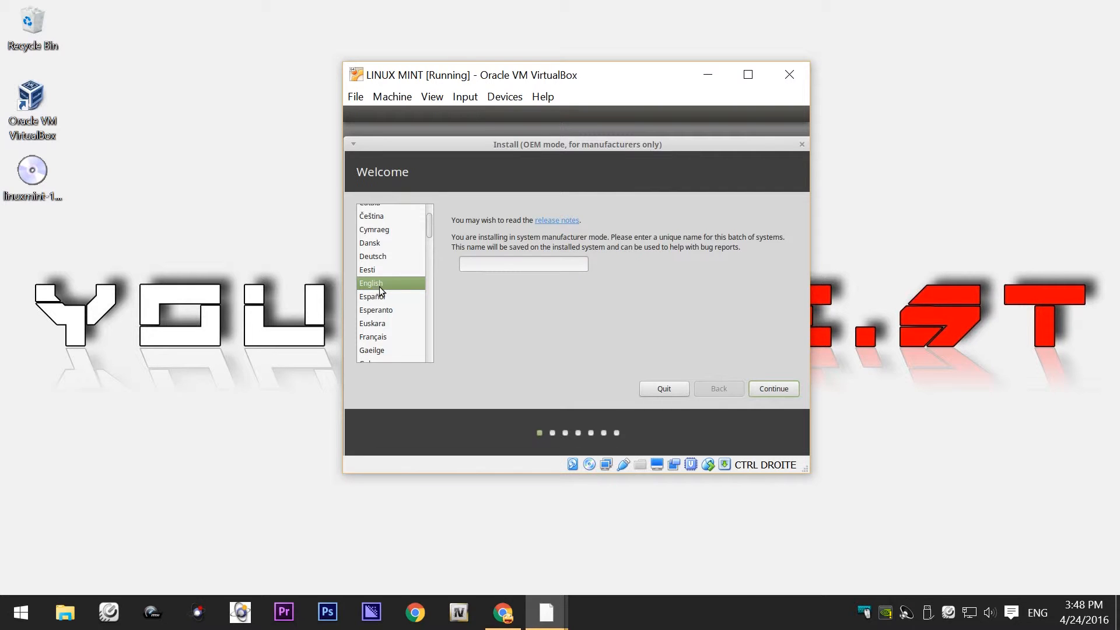
# Step: Start the Linux Mint installation in English with the option to erase the disk, and confirm writing the partition changes
pyautogui.click(776, 390)
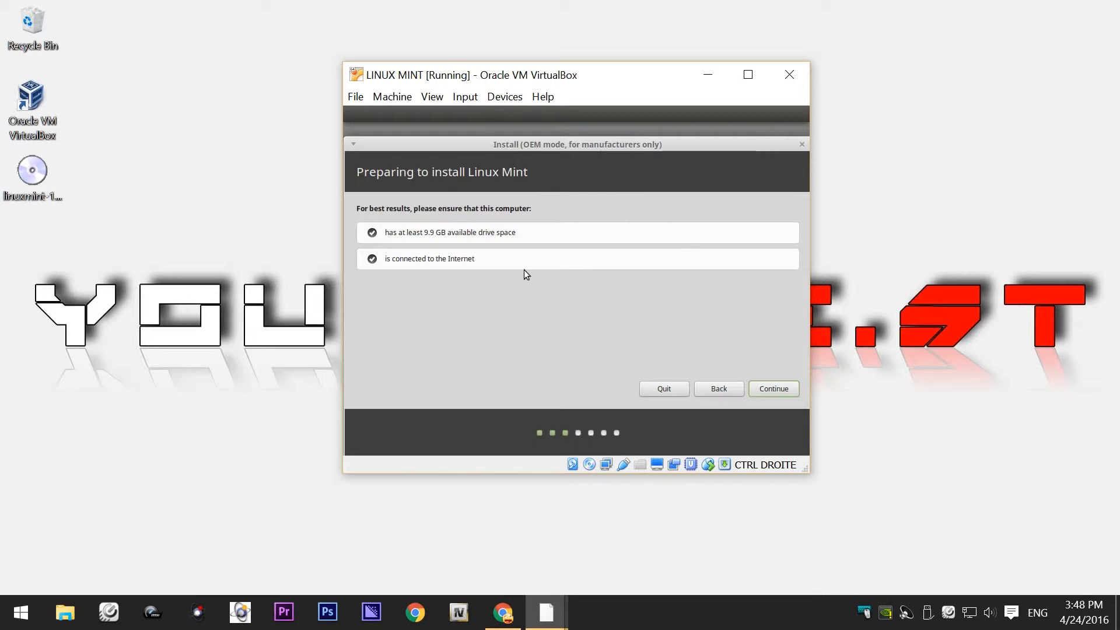
pyautogui.click(765, 389)
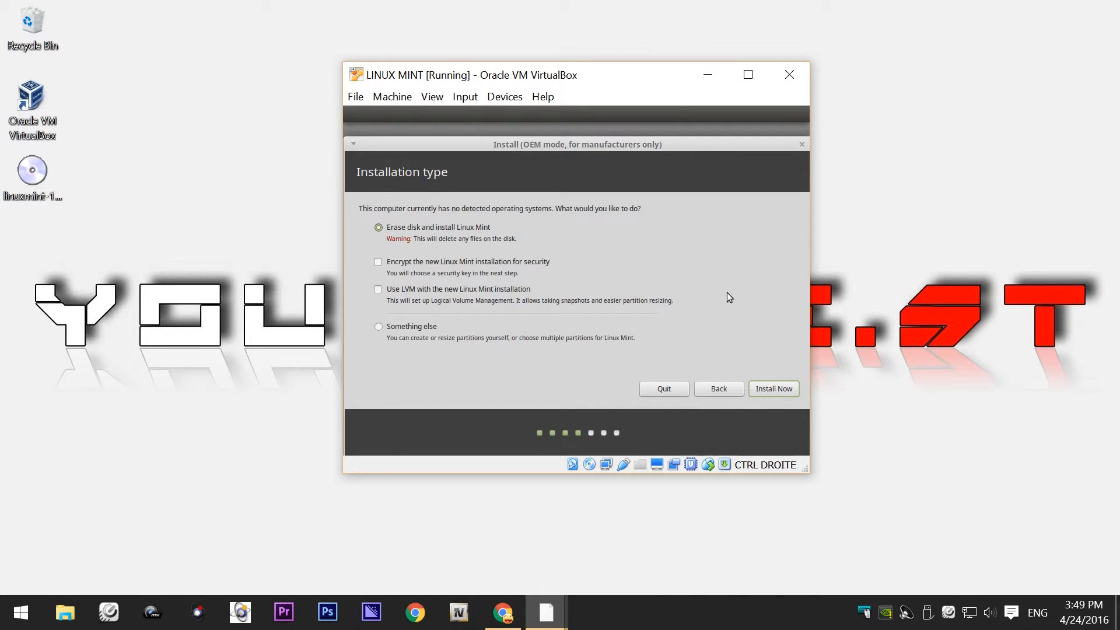
pyautogui.click(769, 389)
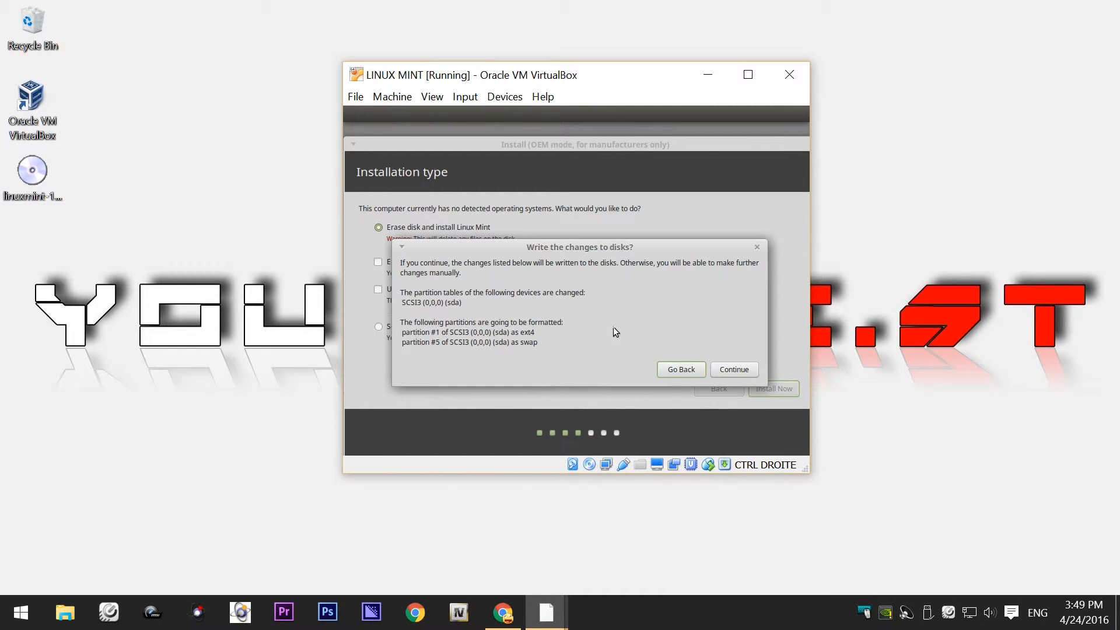
pyautogui.click(725, 372)
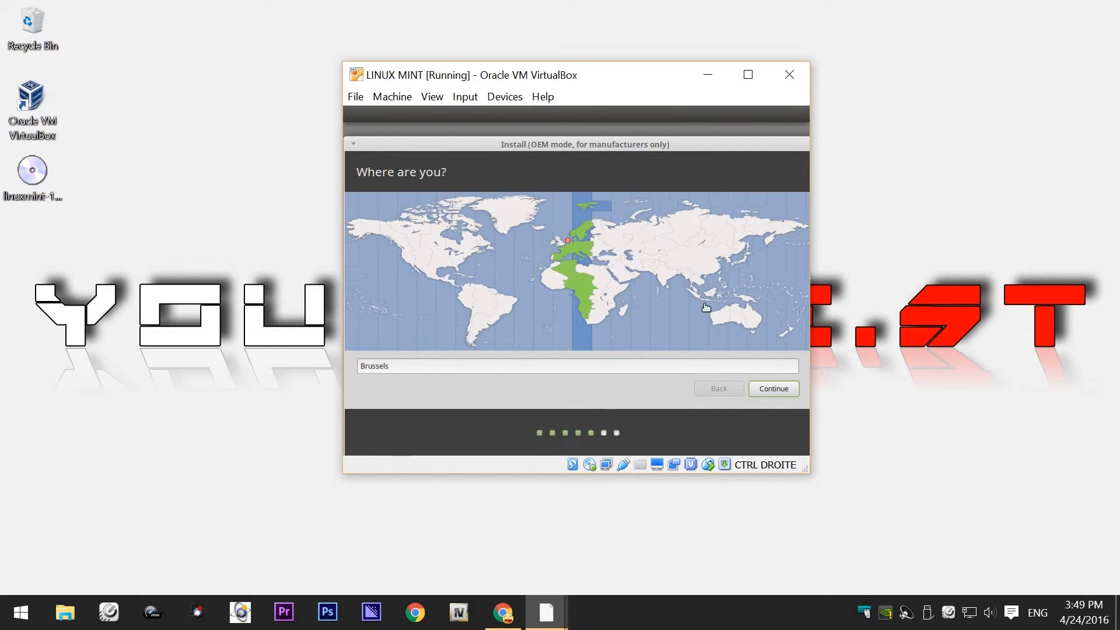
# Step: Accept Brussels as the location and Belgian as the keyboard layout in the installer
pyautogui.click(772, 390)
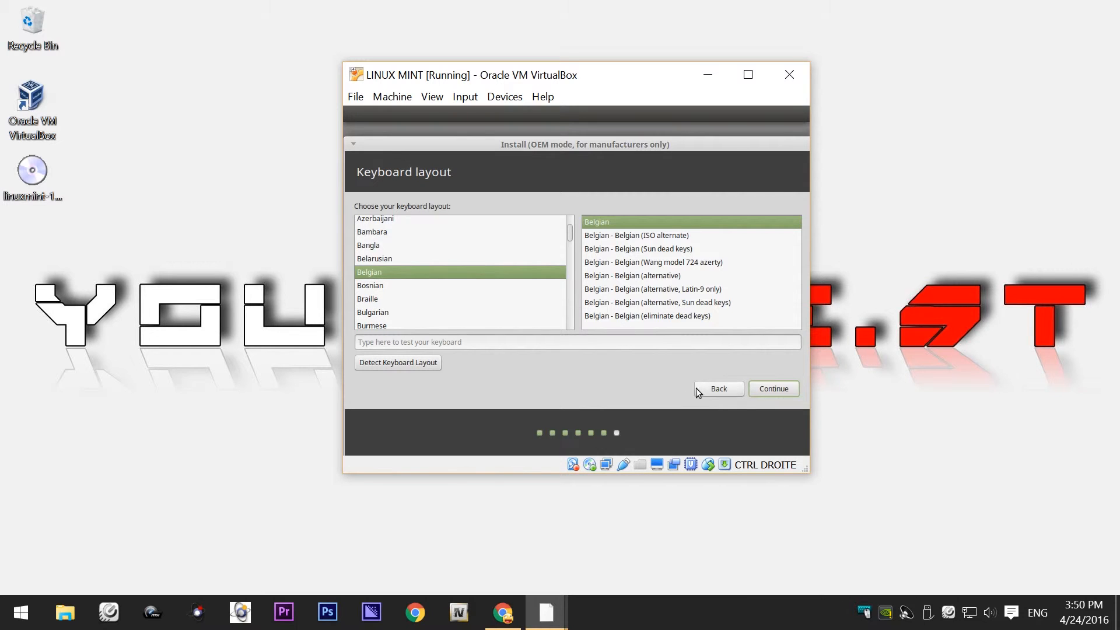
pyautogui.click(773, 391)
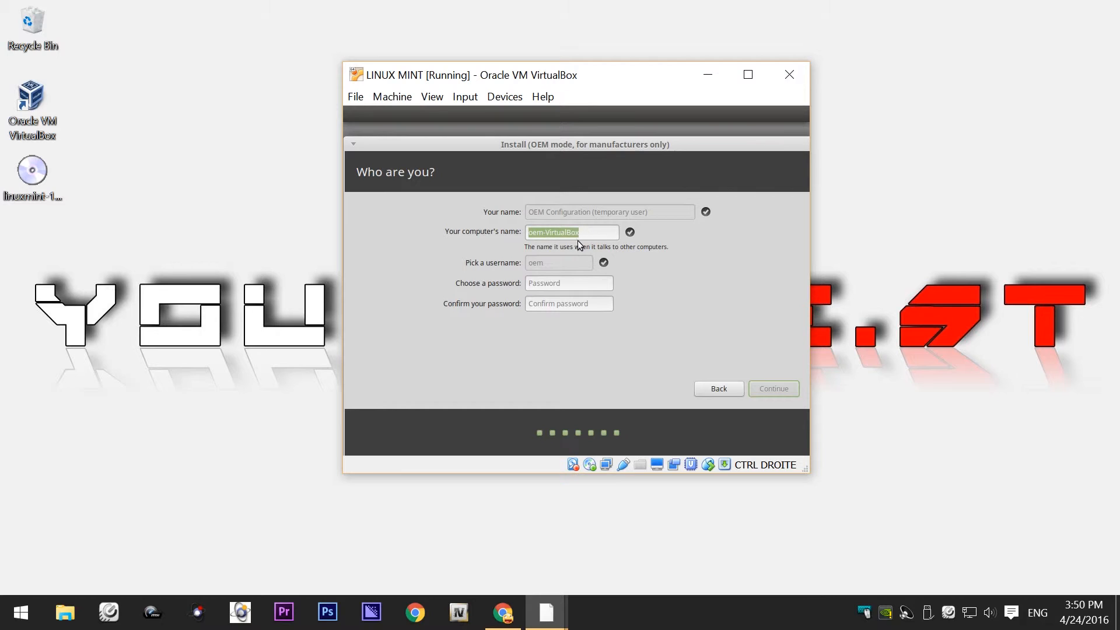
# Step: Enter and confirm the account password for the temporary OEM user
pyautogui.click(538, 285)
pyautogui.press('capslock')
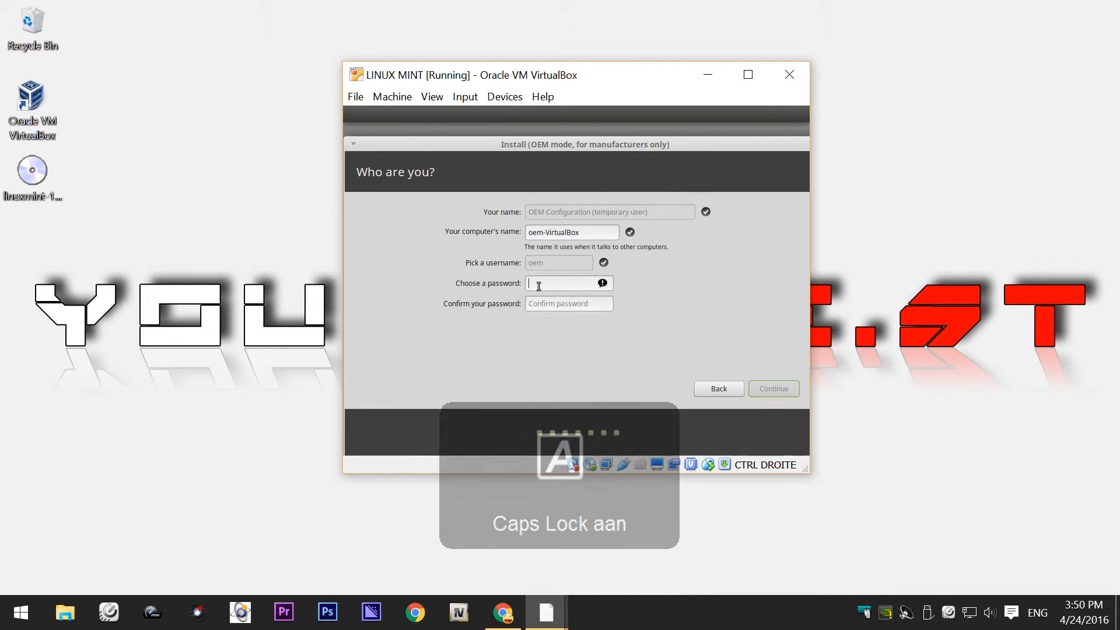
pyautogui.write('••••')
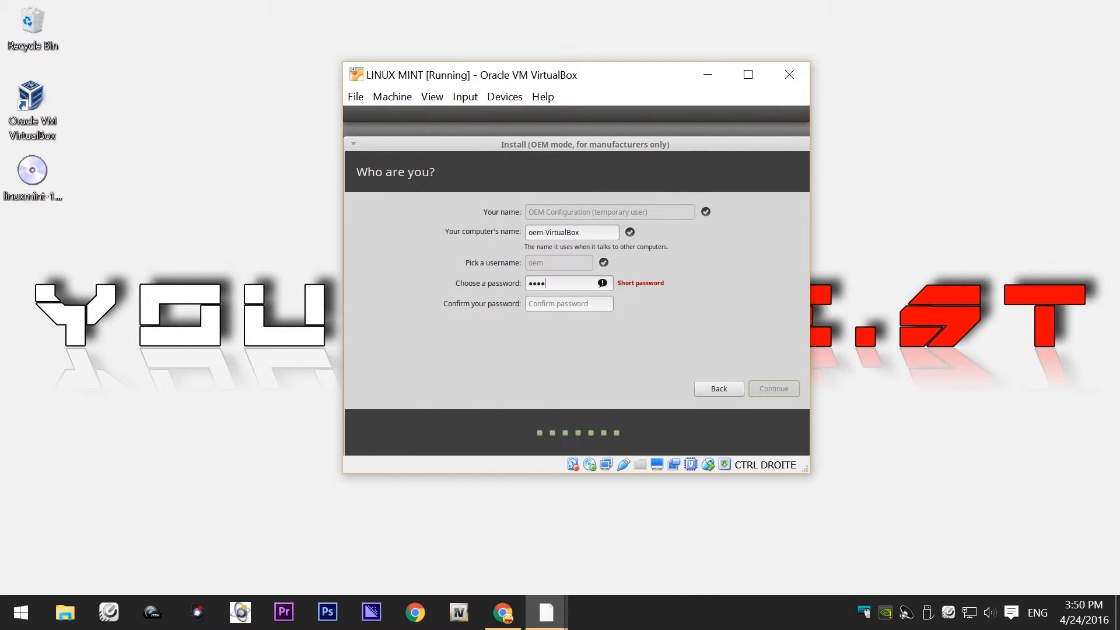
pyautogui.press('Tab')
pyautogui.write('••••')
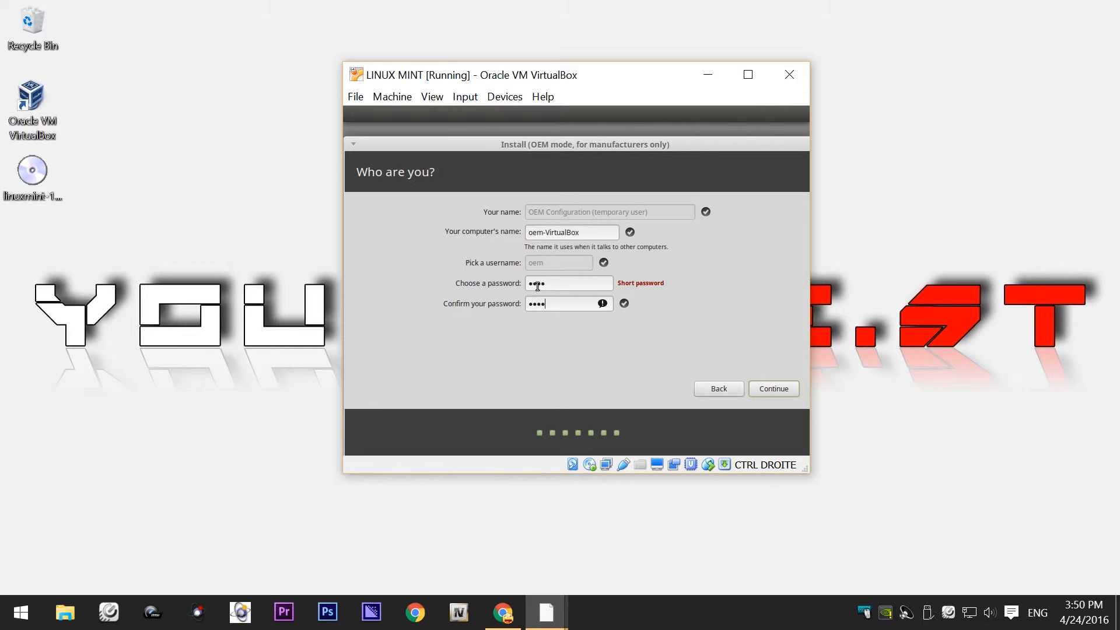
# Step: Submit the OEM user details to finish installing Linux Mint, and restart the virtual machine once installation is complete
pyautogui.click(761, 395)
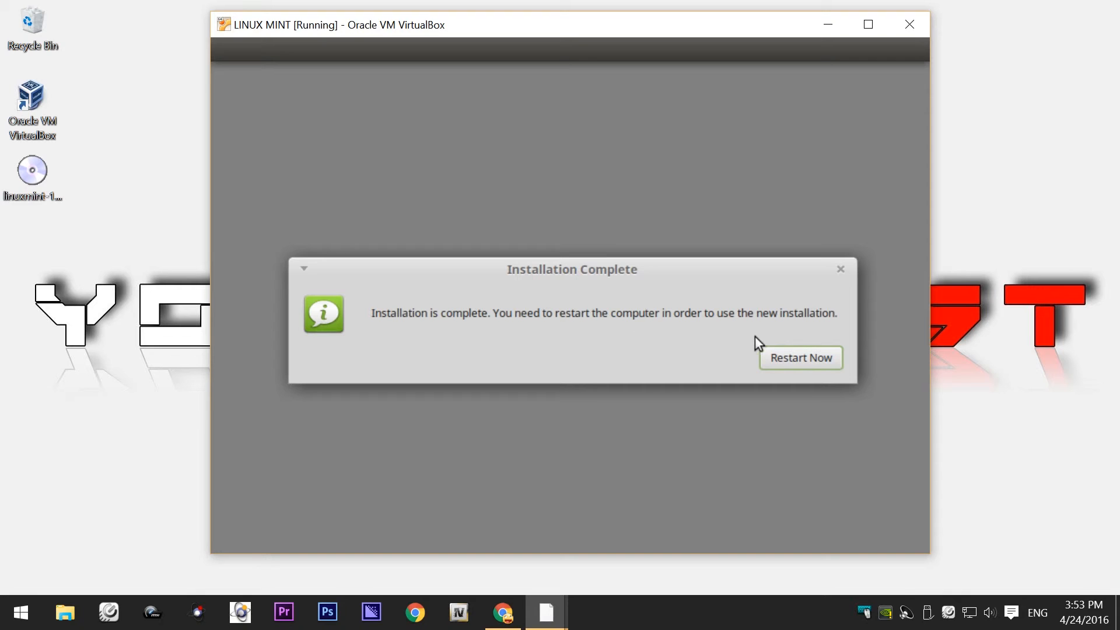
pyautogui.click(789, 358)
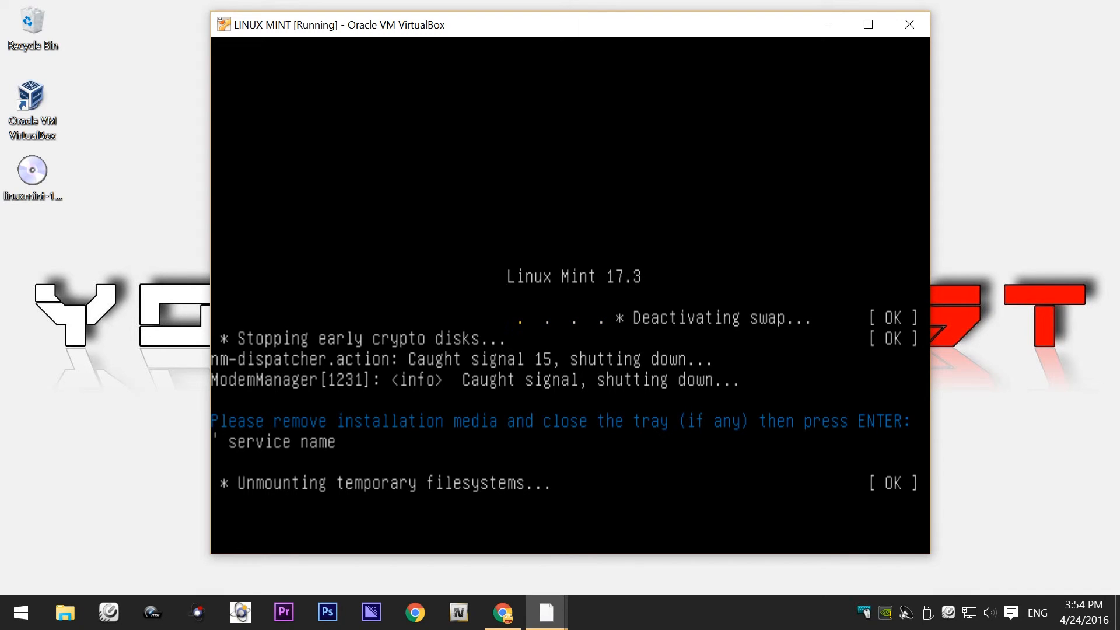
# Step: Check in the LINUX MINT machine's storage settings whether the installation ISO is still attached, leaving the settings unchanged and minimizing VirtualBox Manager
pyautogui.click(551, 610)
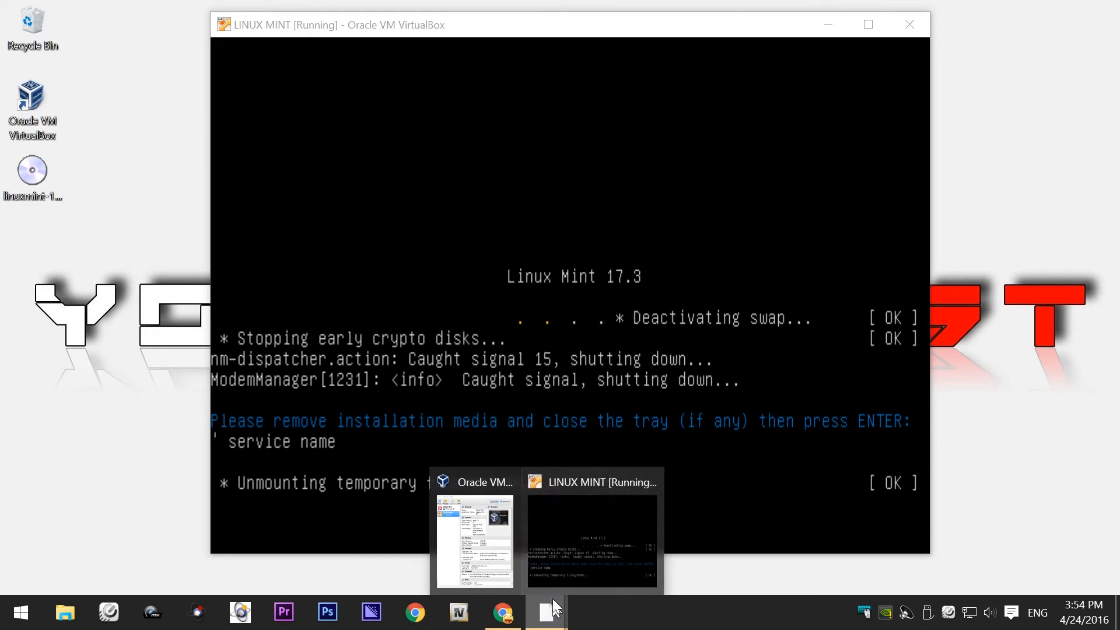
pyautogui.click(492, 550)
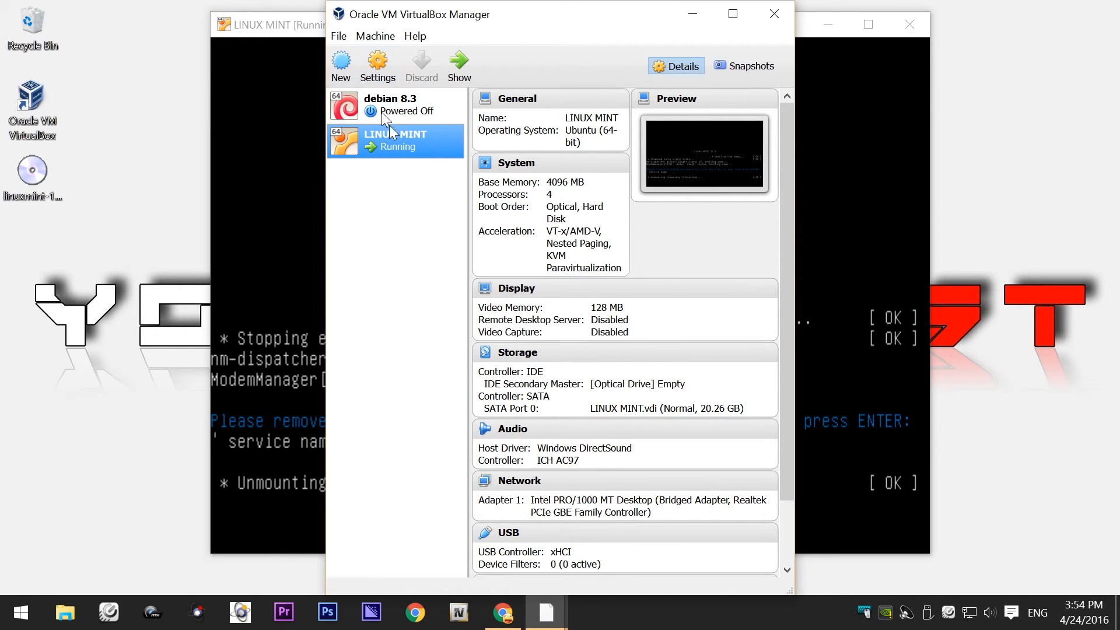
pyautogui.click(379, 62)
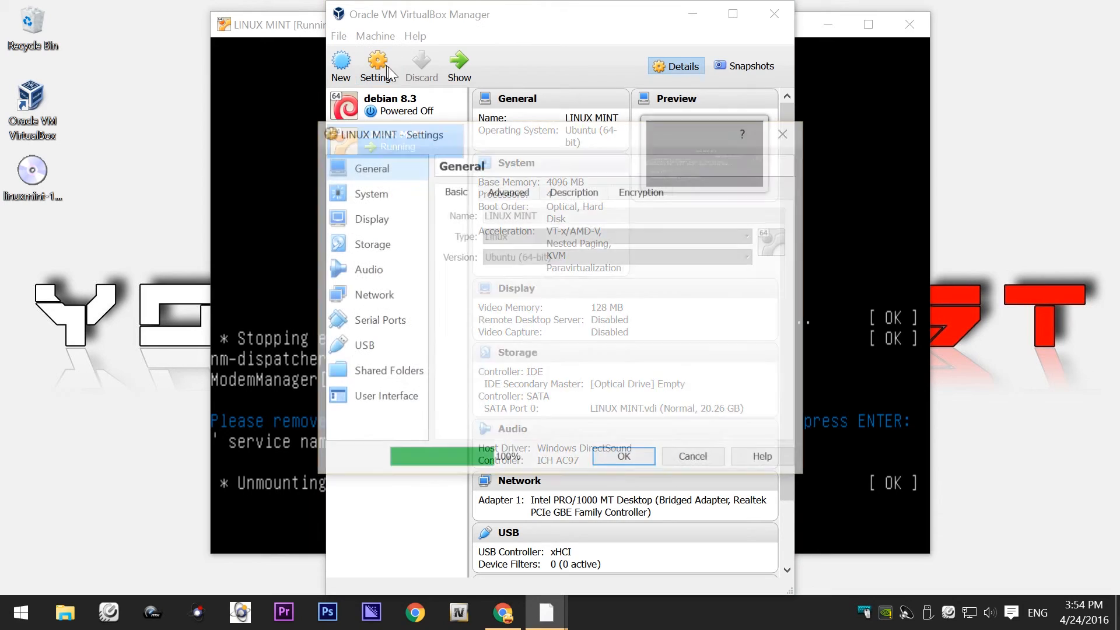
pyautogui.click(377, 245)
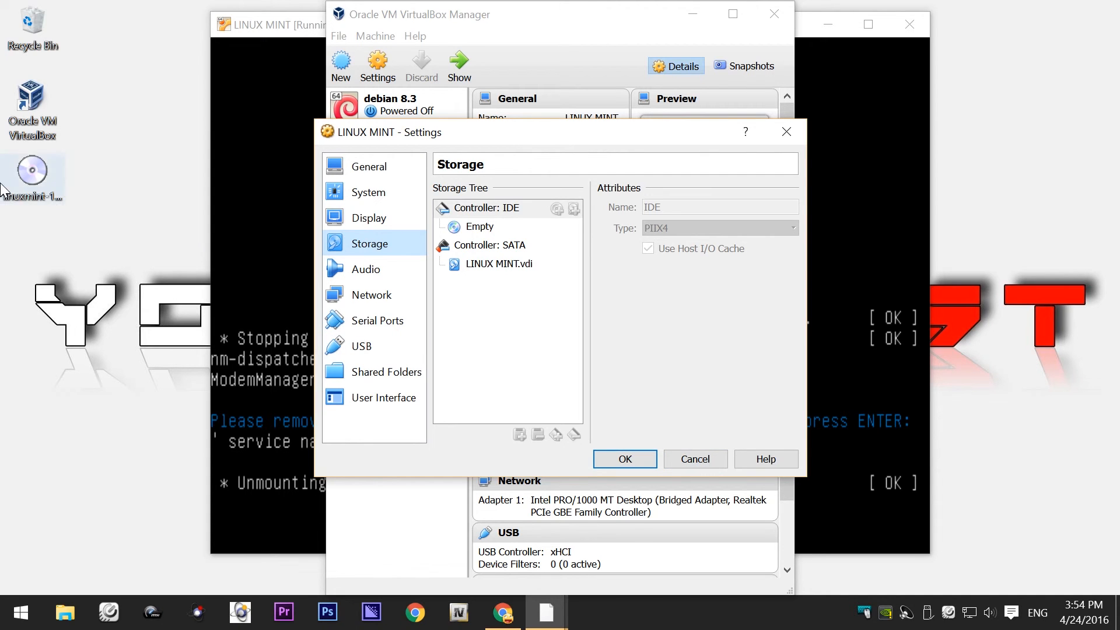
pyautogui.click(693, 459)
pyautogui.click(693, 14)
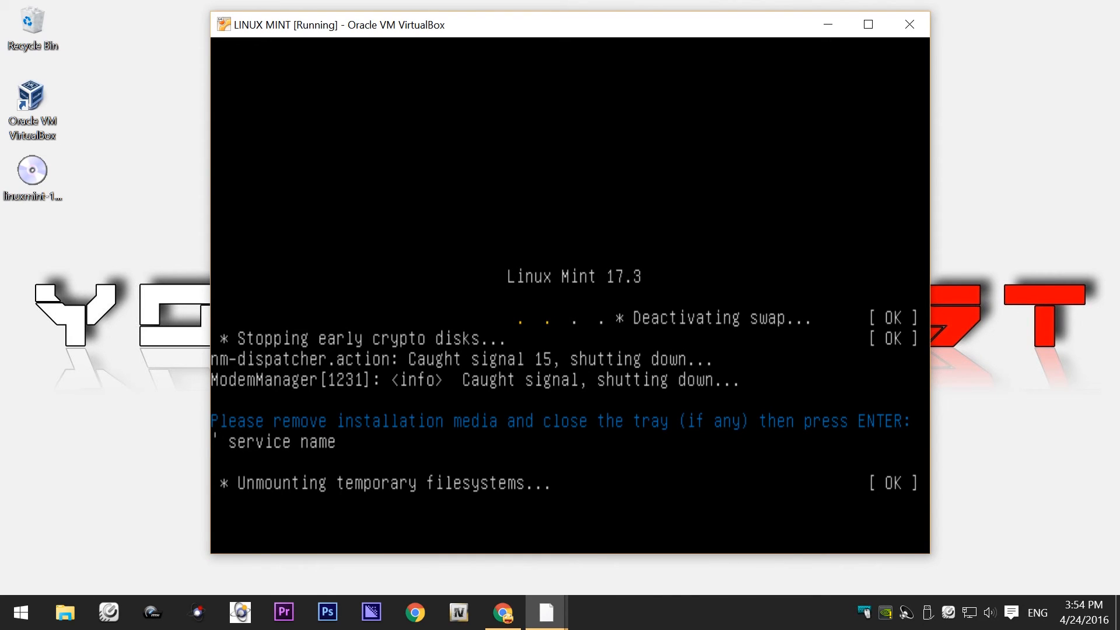
# Step: Continue the reboot into the installed system, dismiss the software rendering notification and minimize the Welcome Screen
pyautogui.press('Return')
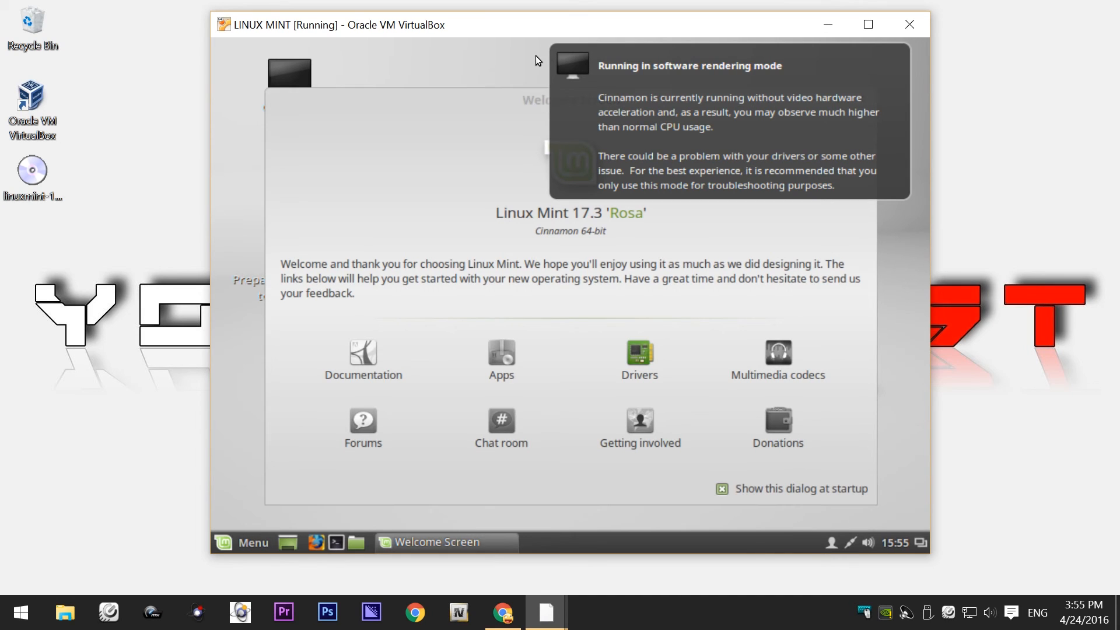
pyautogui.click(580, 66)
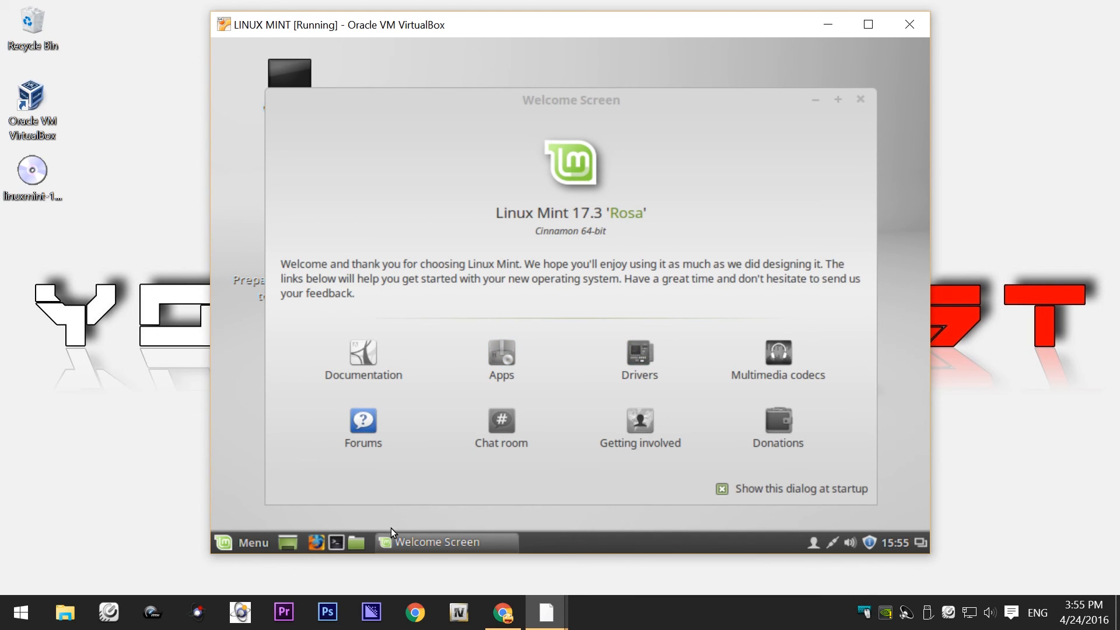
pyautogui.click(815, 100)
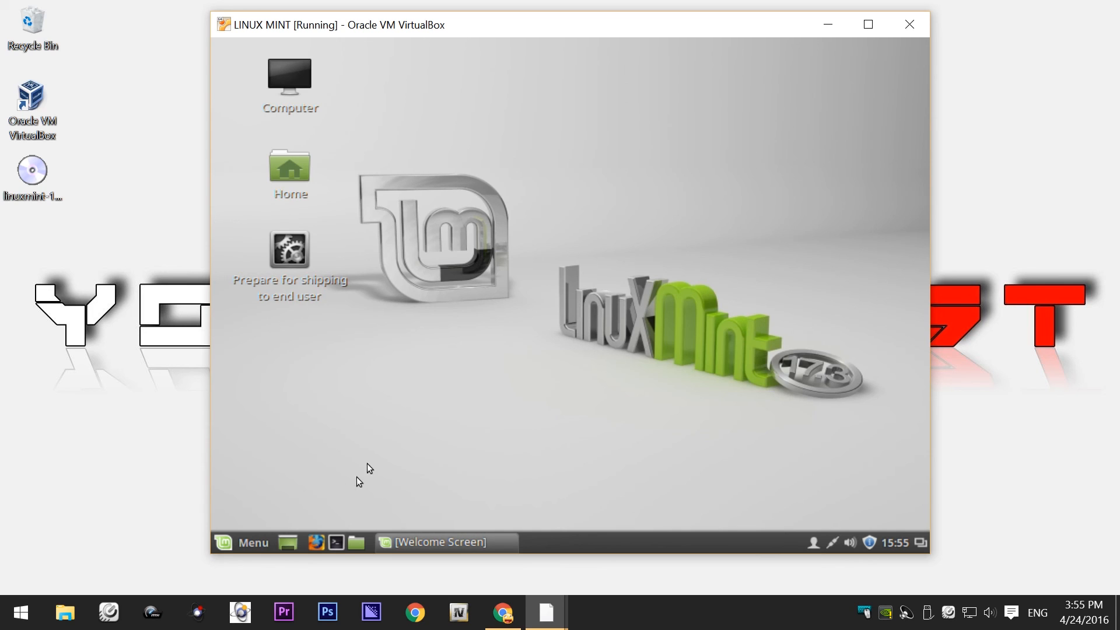
# Step: Browse the application categories in the Linux Mint start menu, including Accessories, Internet and Office
pyautogui.click(243, 546)
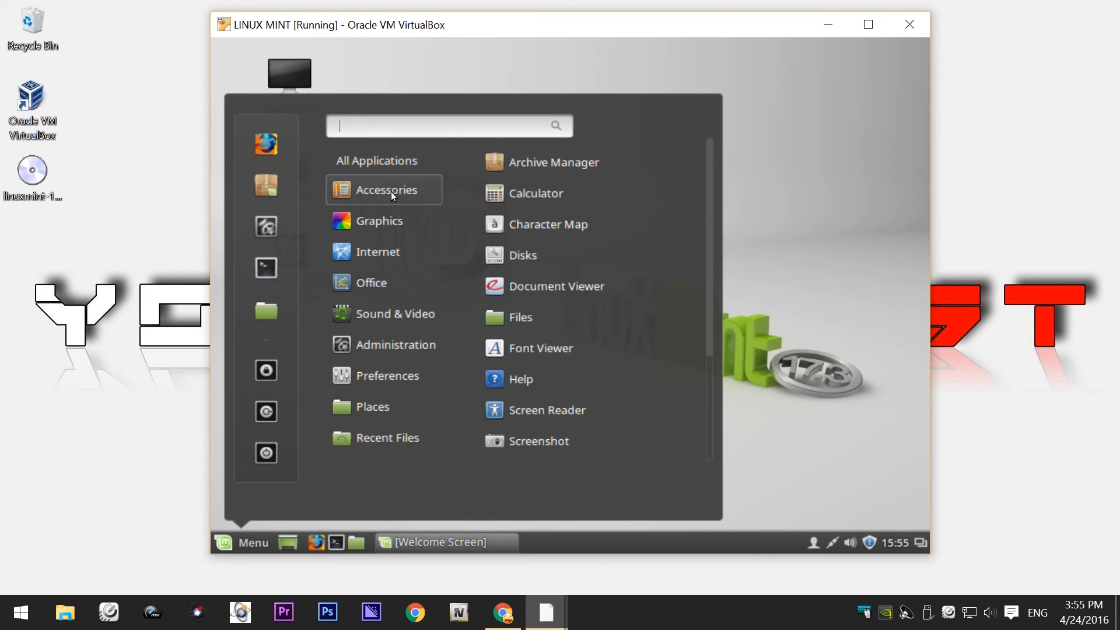
pyautogui.moveTo(387, 251)
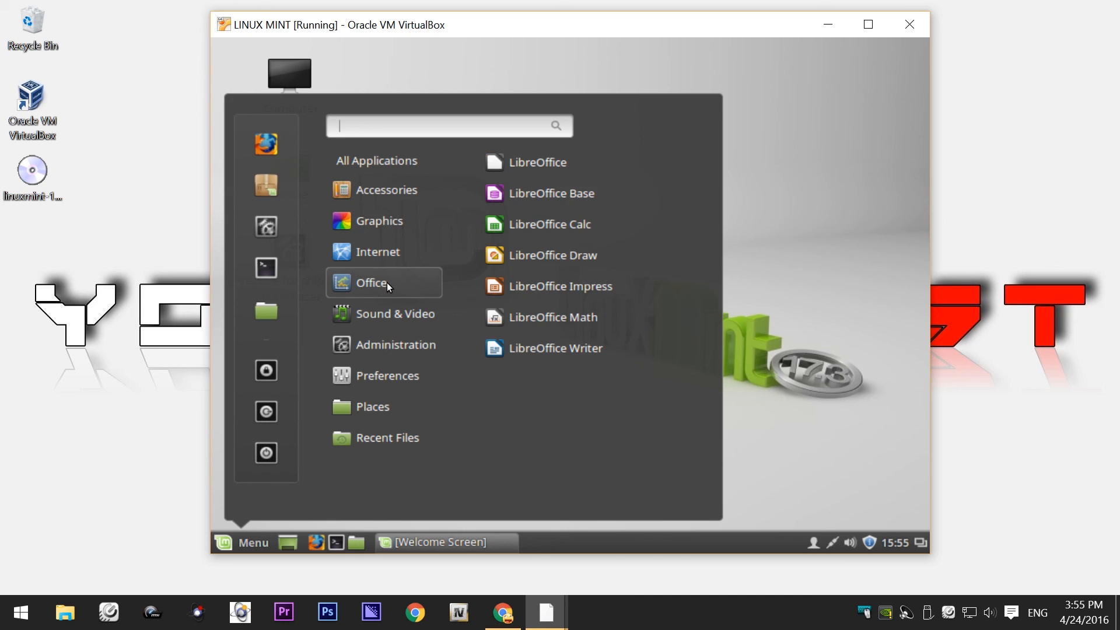